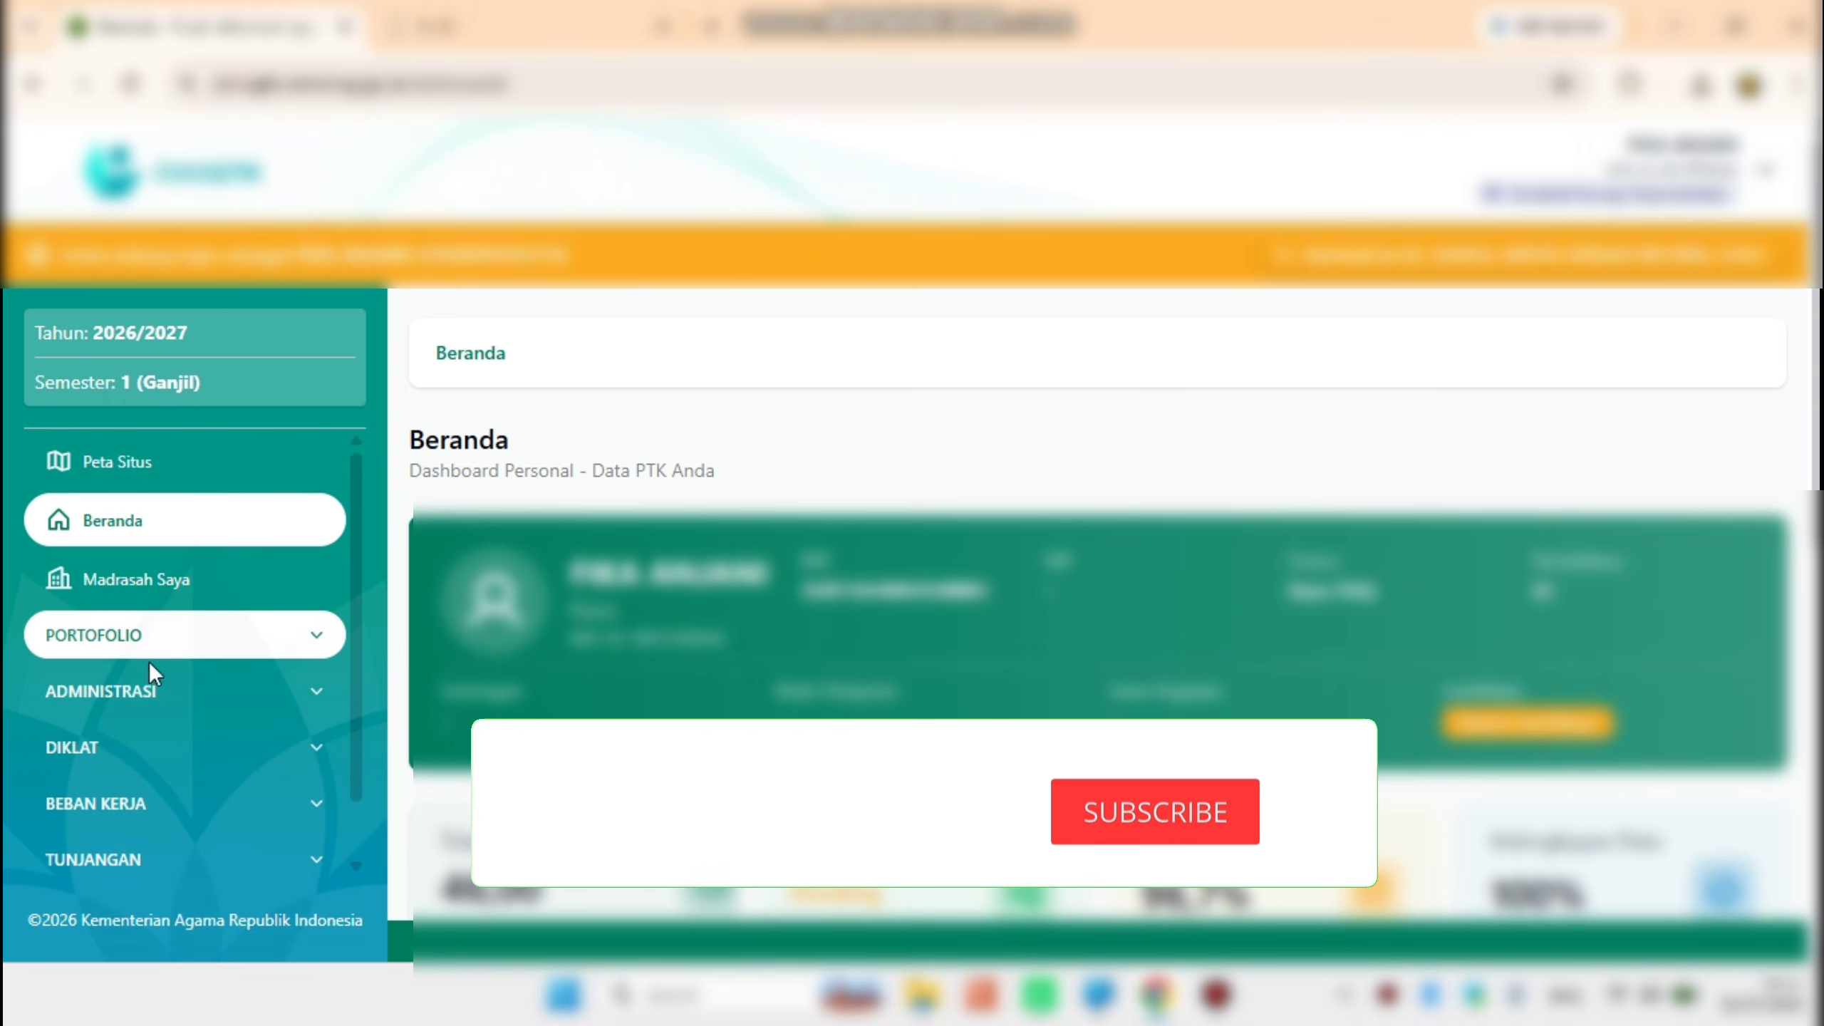
- Open the form for adding a new educator certification under the administration section's Data Sertifikasi page
left_click(149, 695)
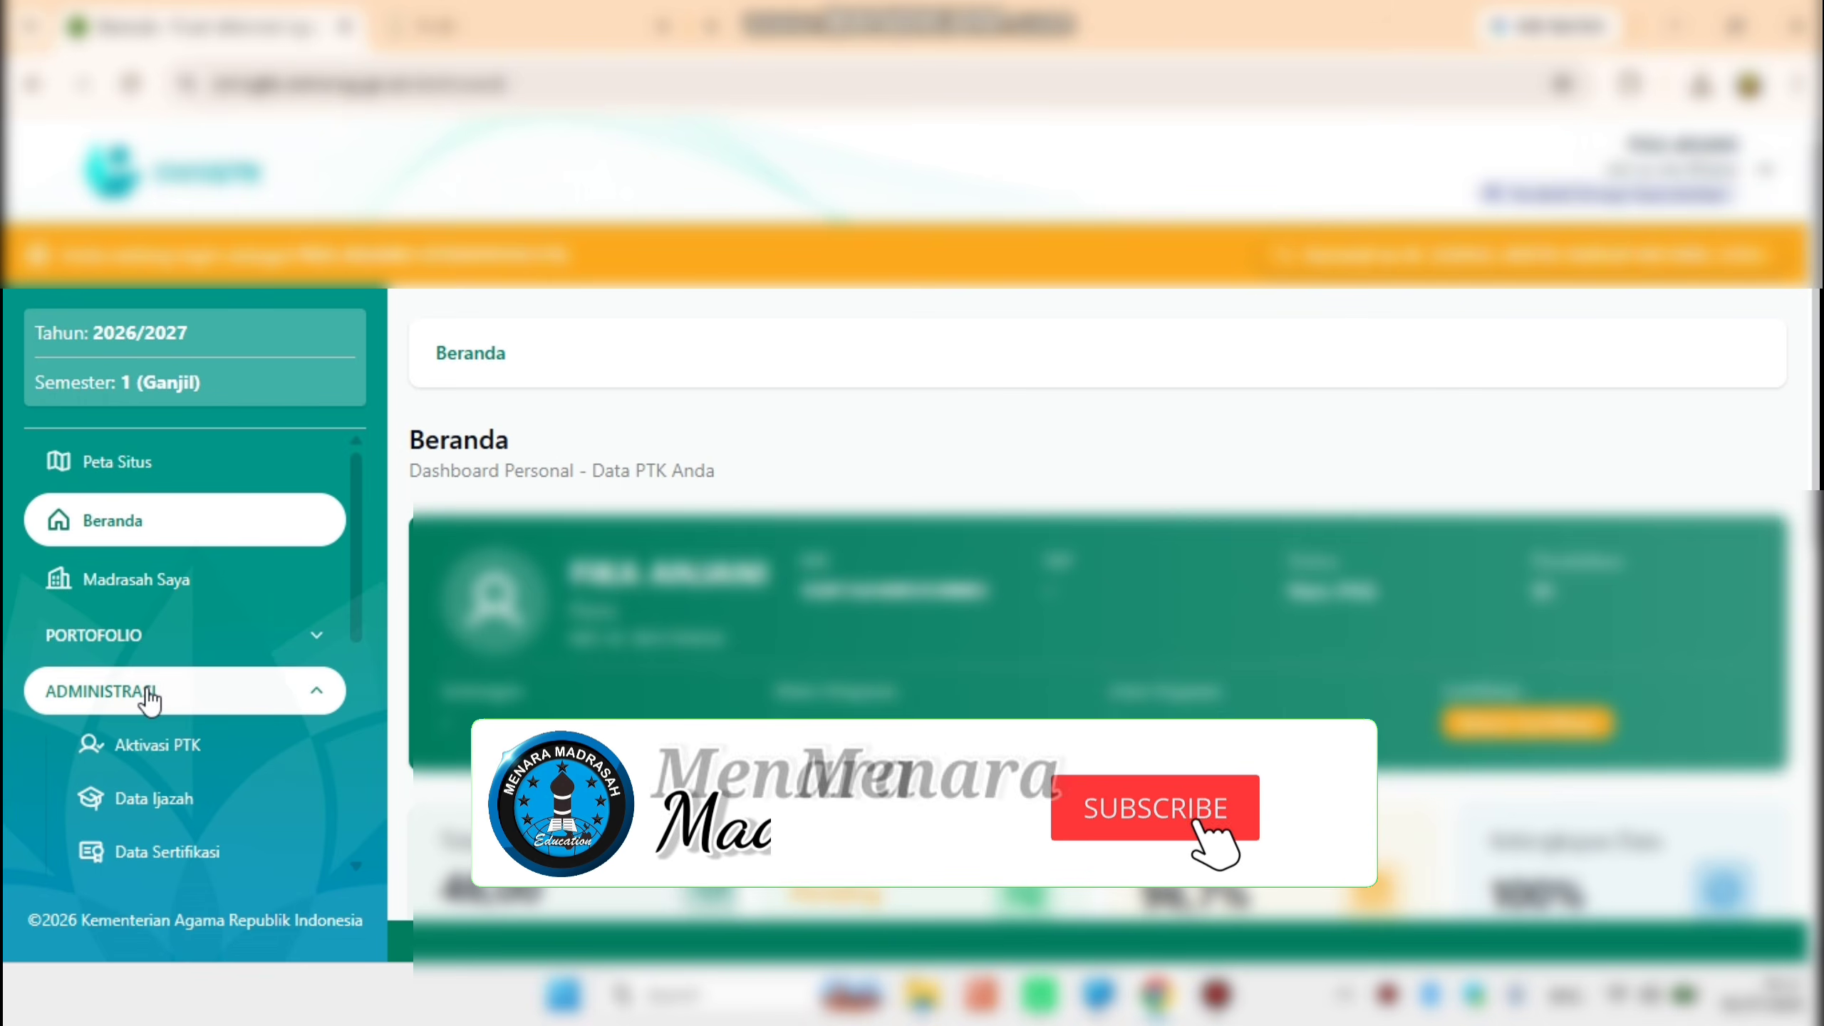
left_click(156, 858)
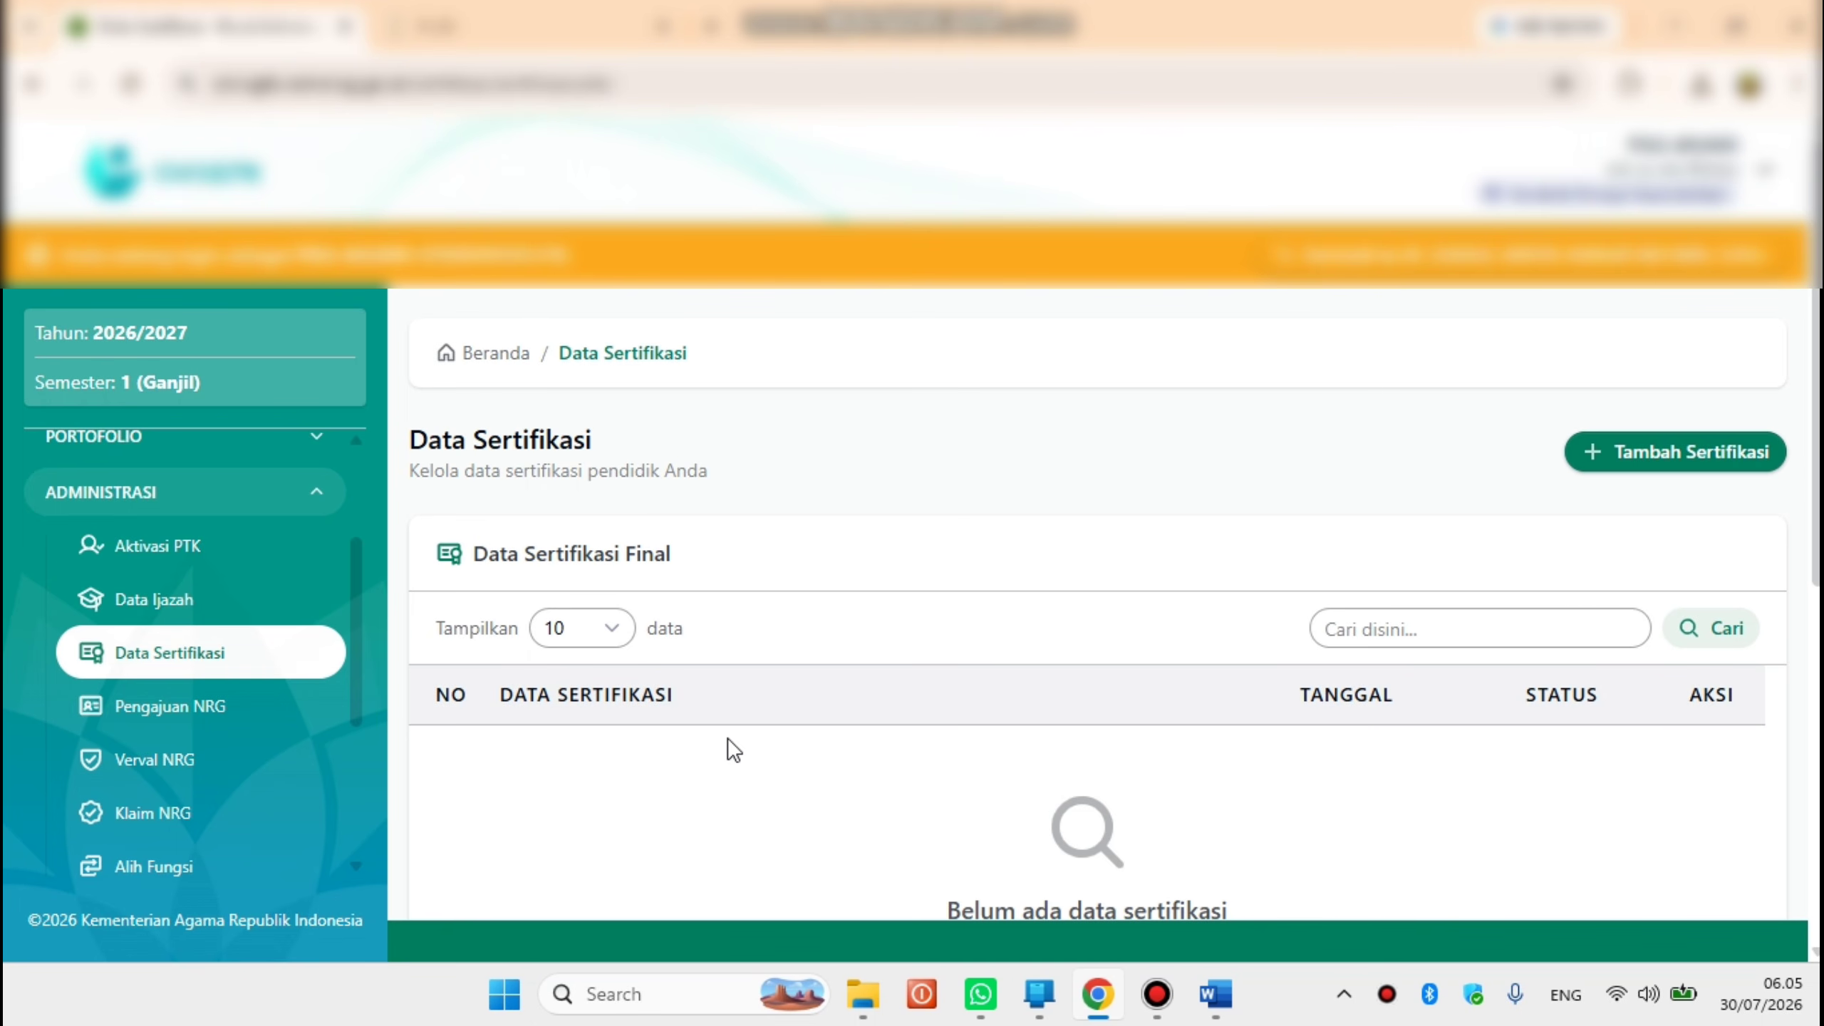
left_click(1642, 456)
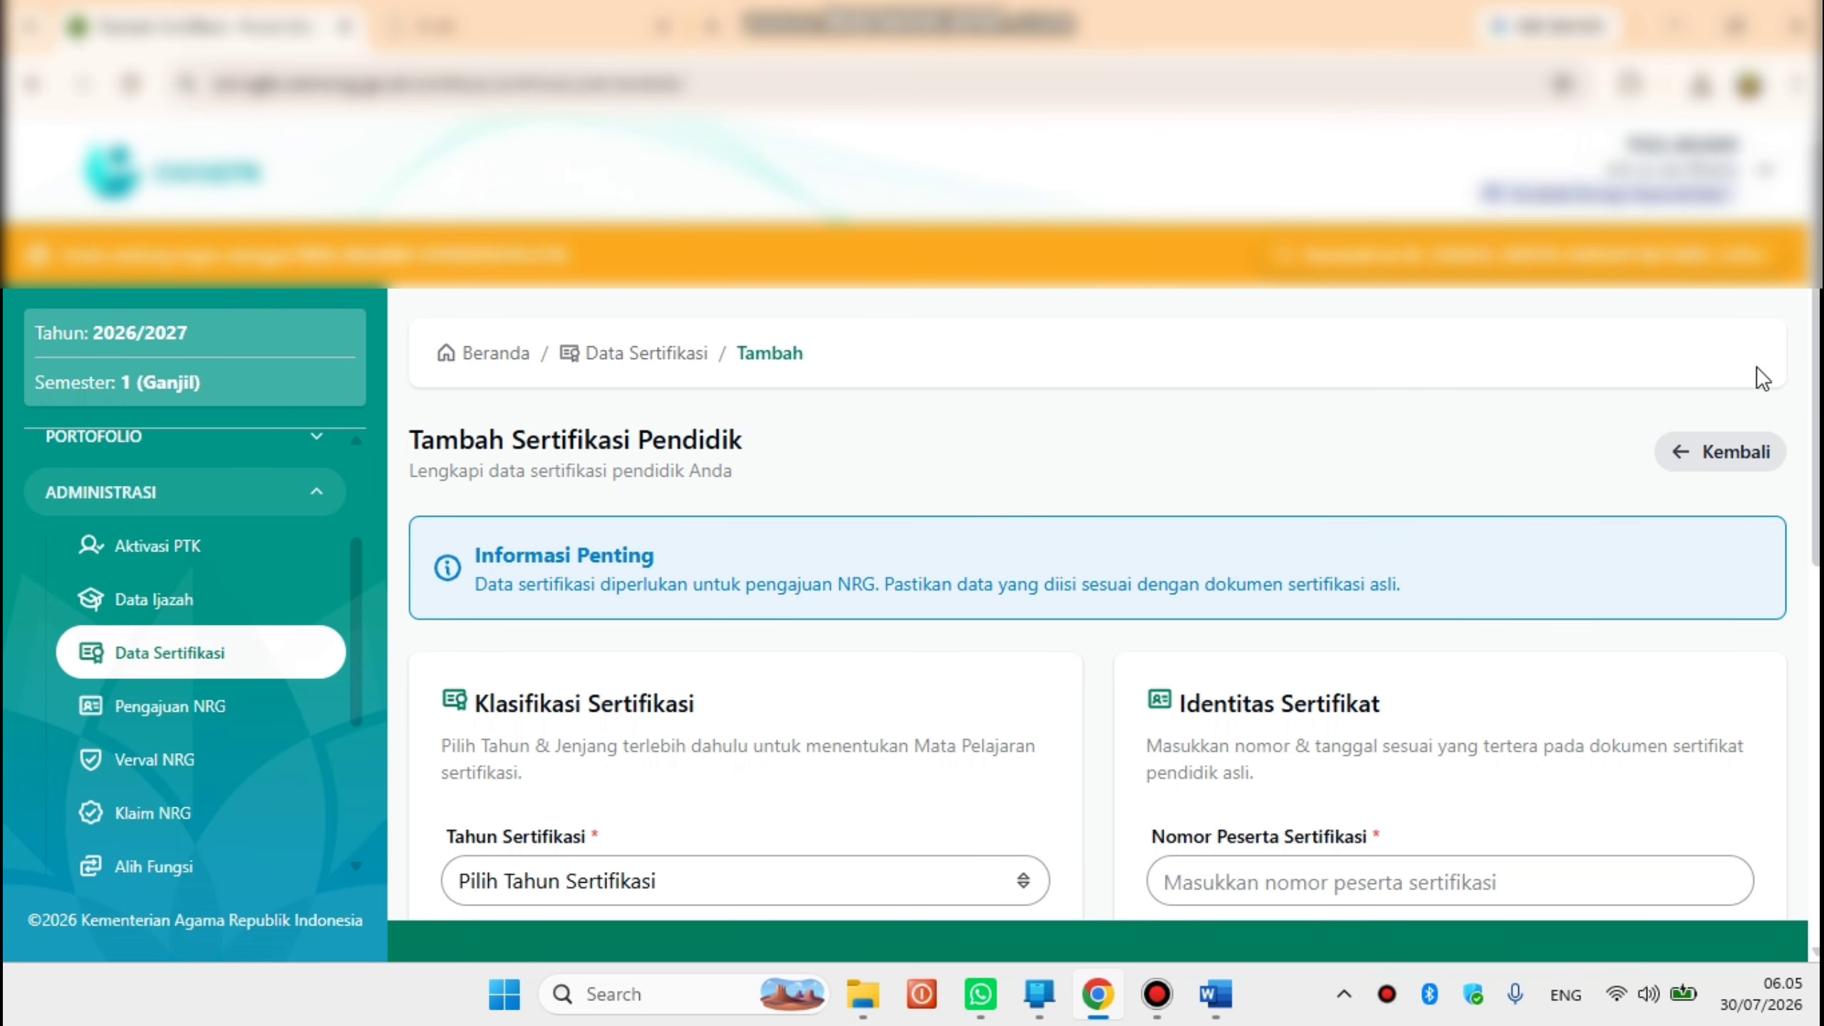
- Set the certification year to 2025 and the certification level (Jenjang Sertifikasi) to MI
scroll(1817, 539, "down", 5)
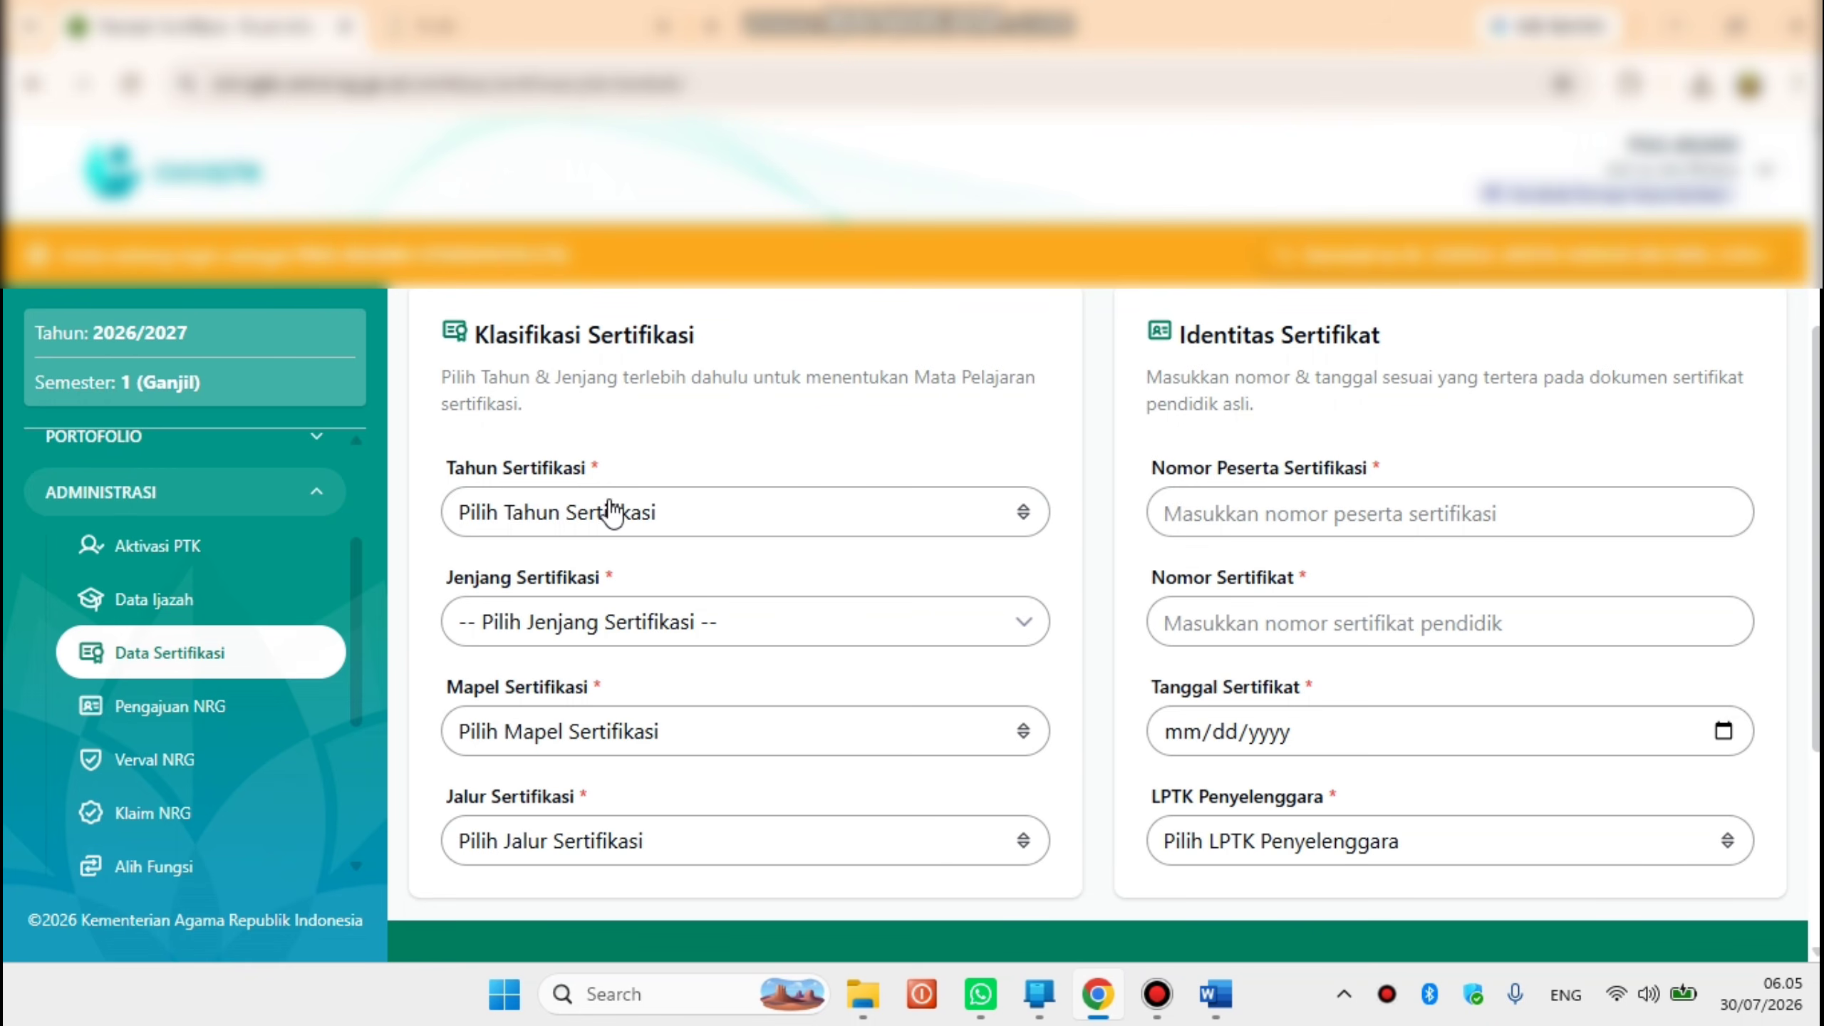
left_click(602, 527)
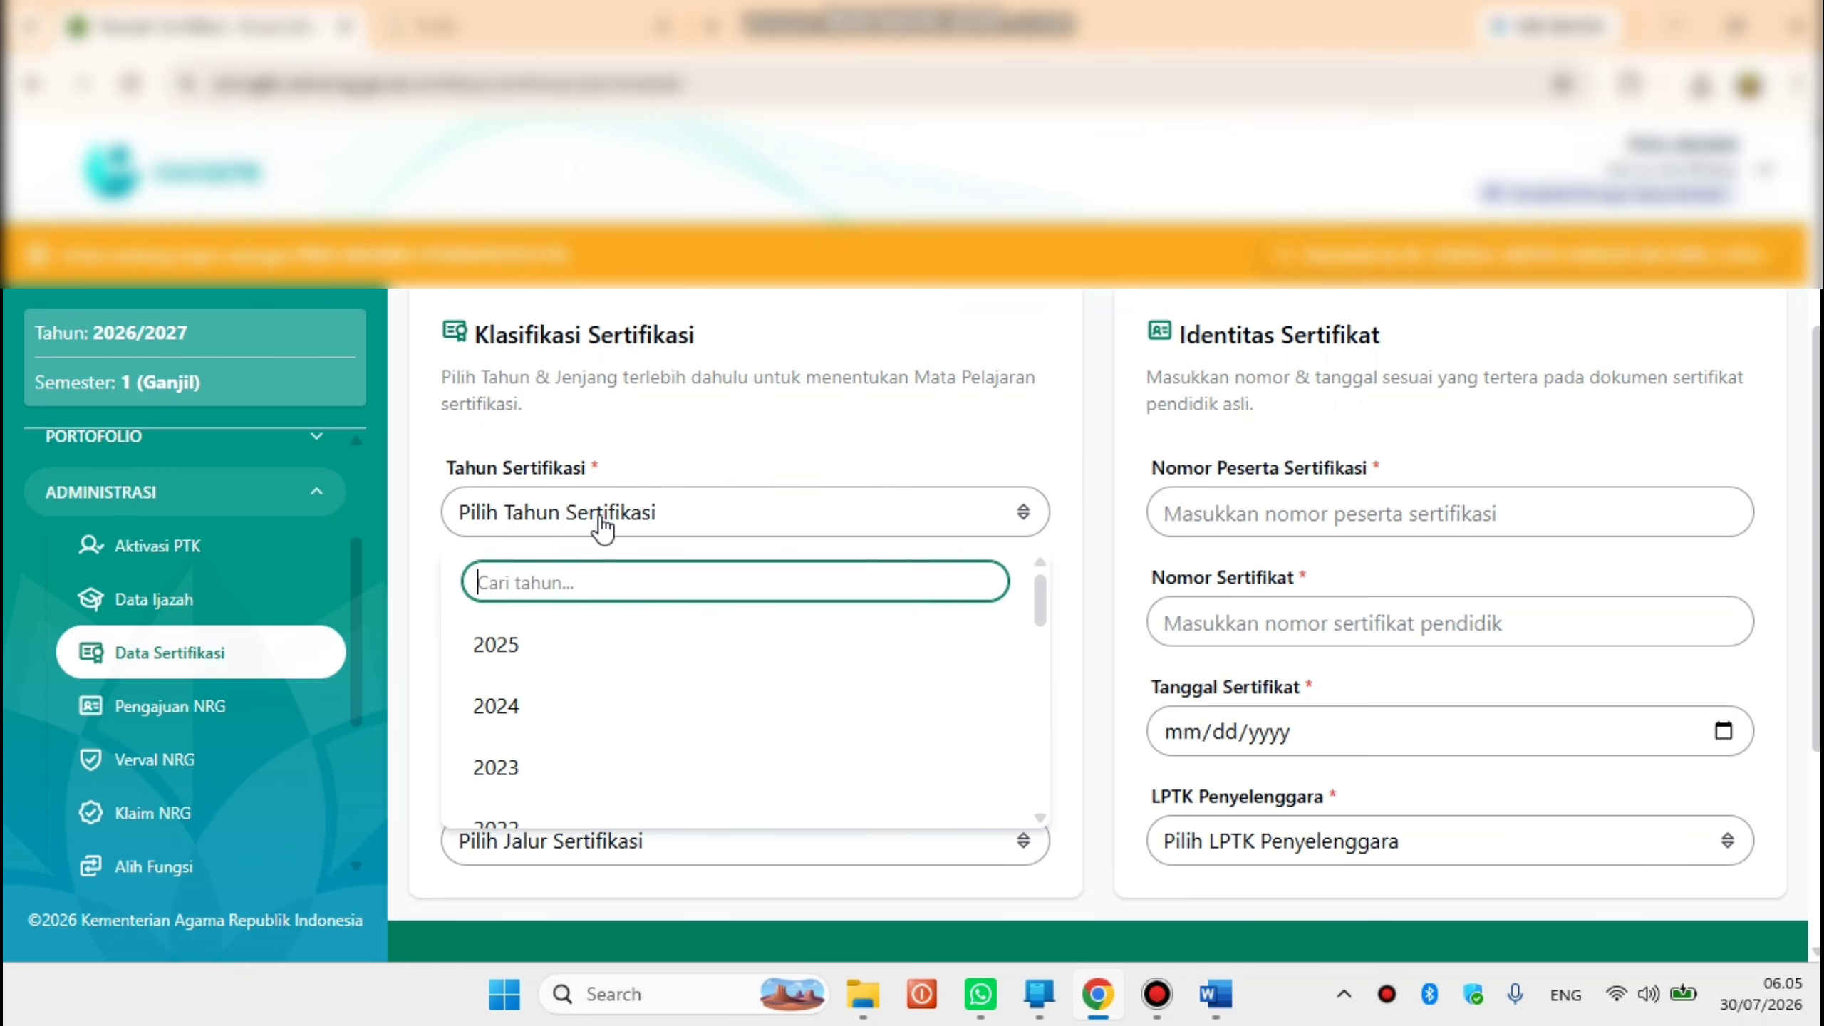
left_click(535, 647)
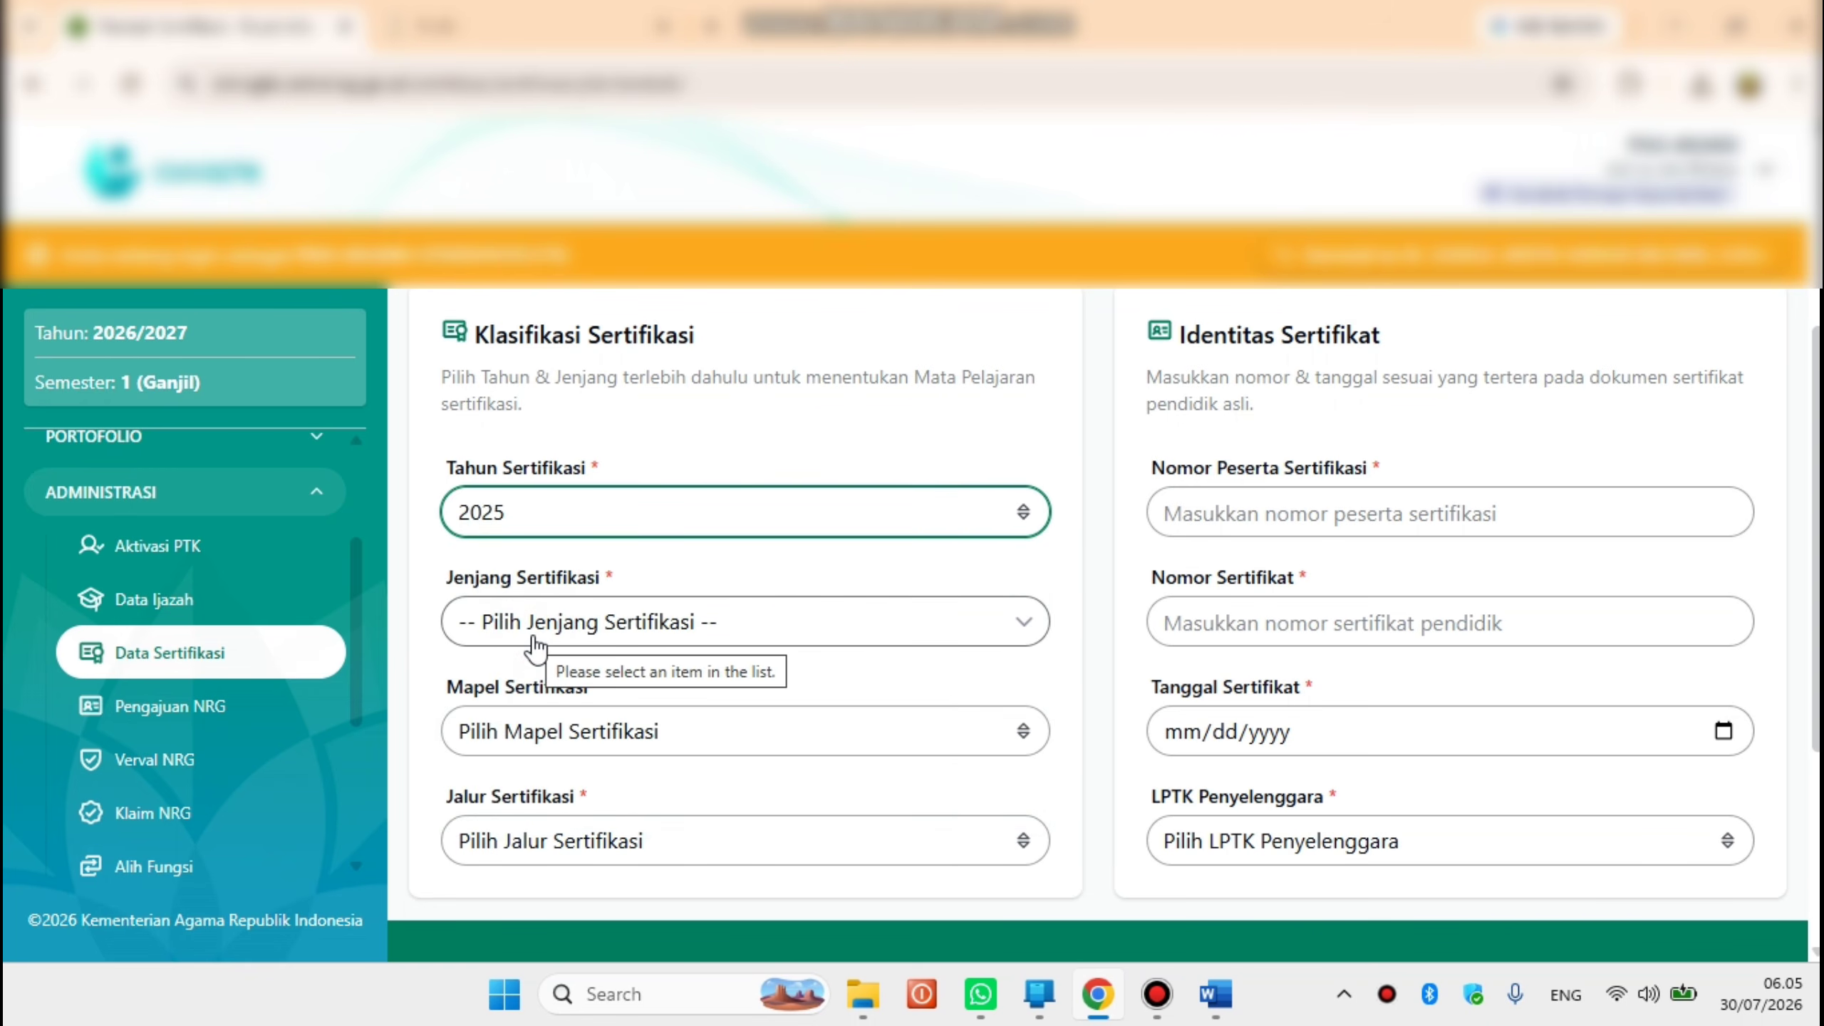
left_click(519, 633)
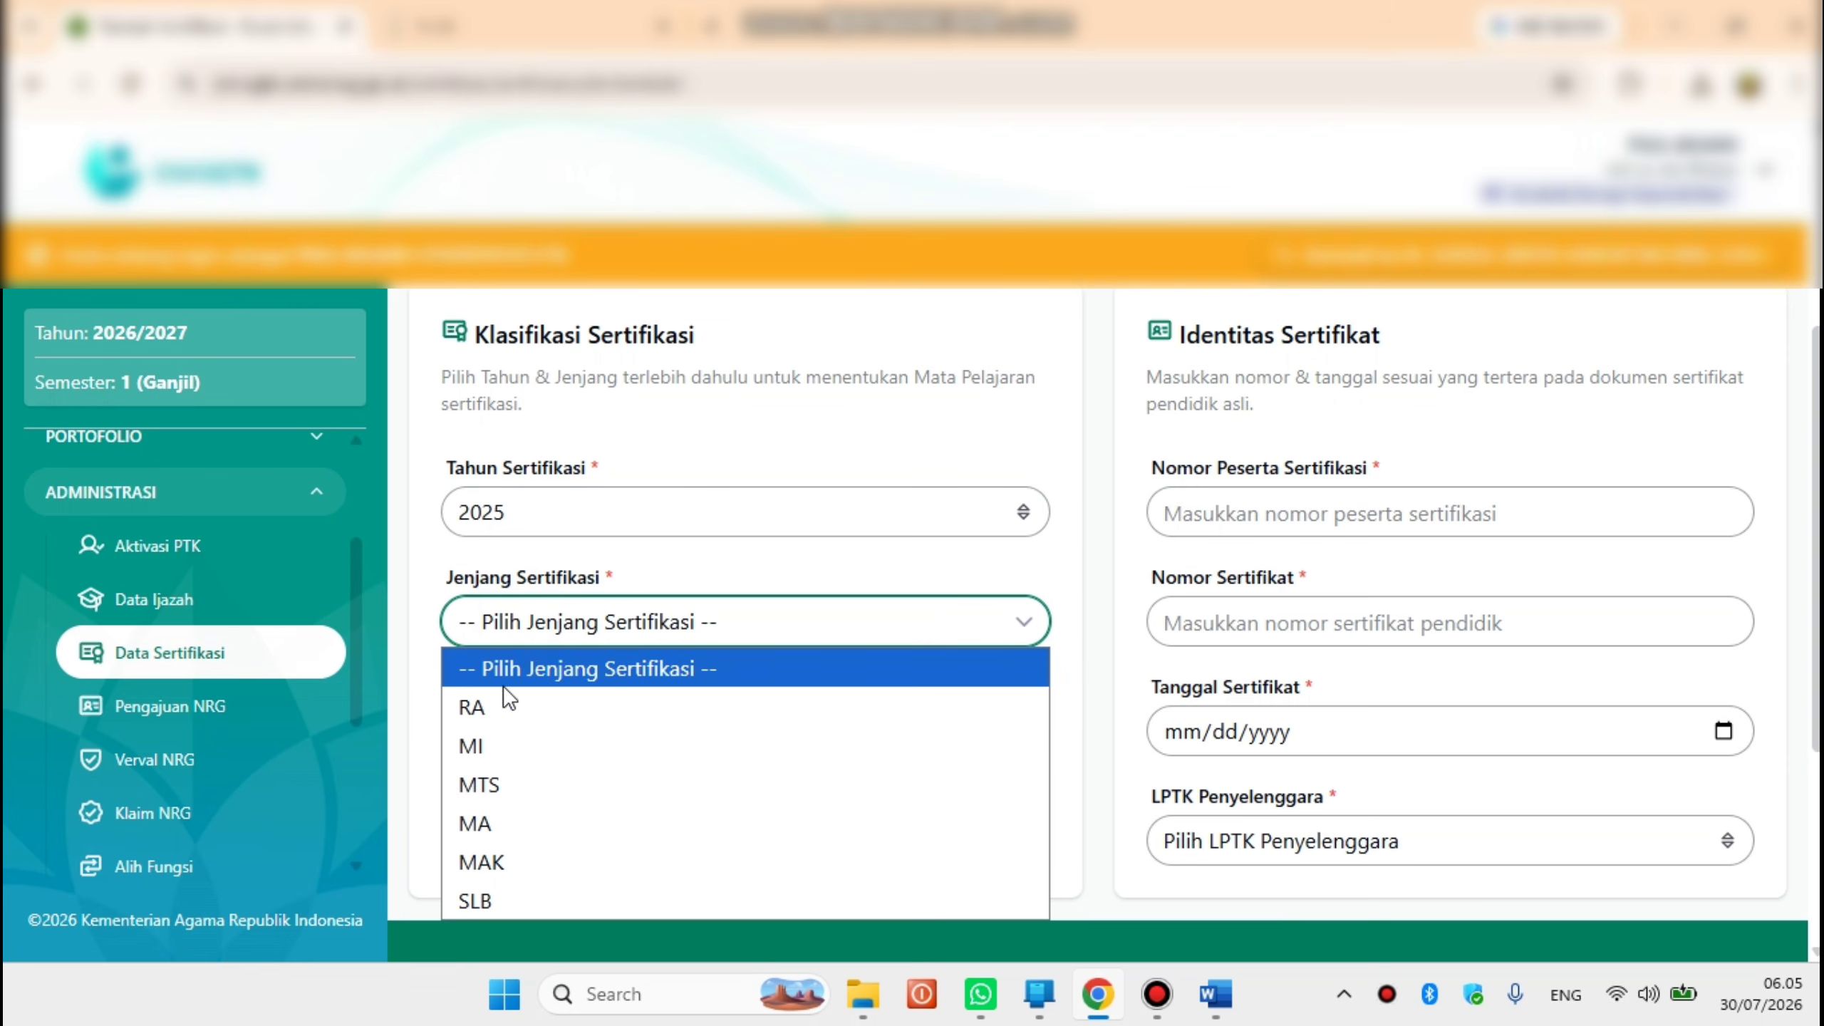
left_click(490, 744)
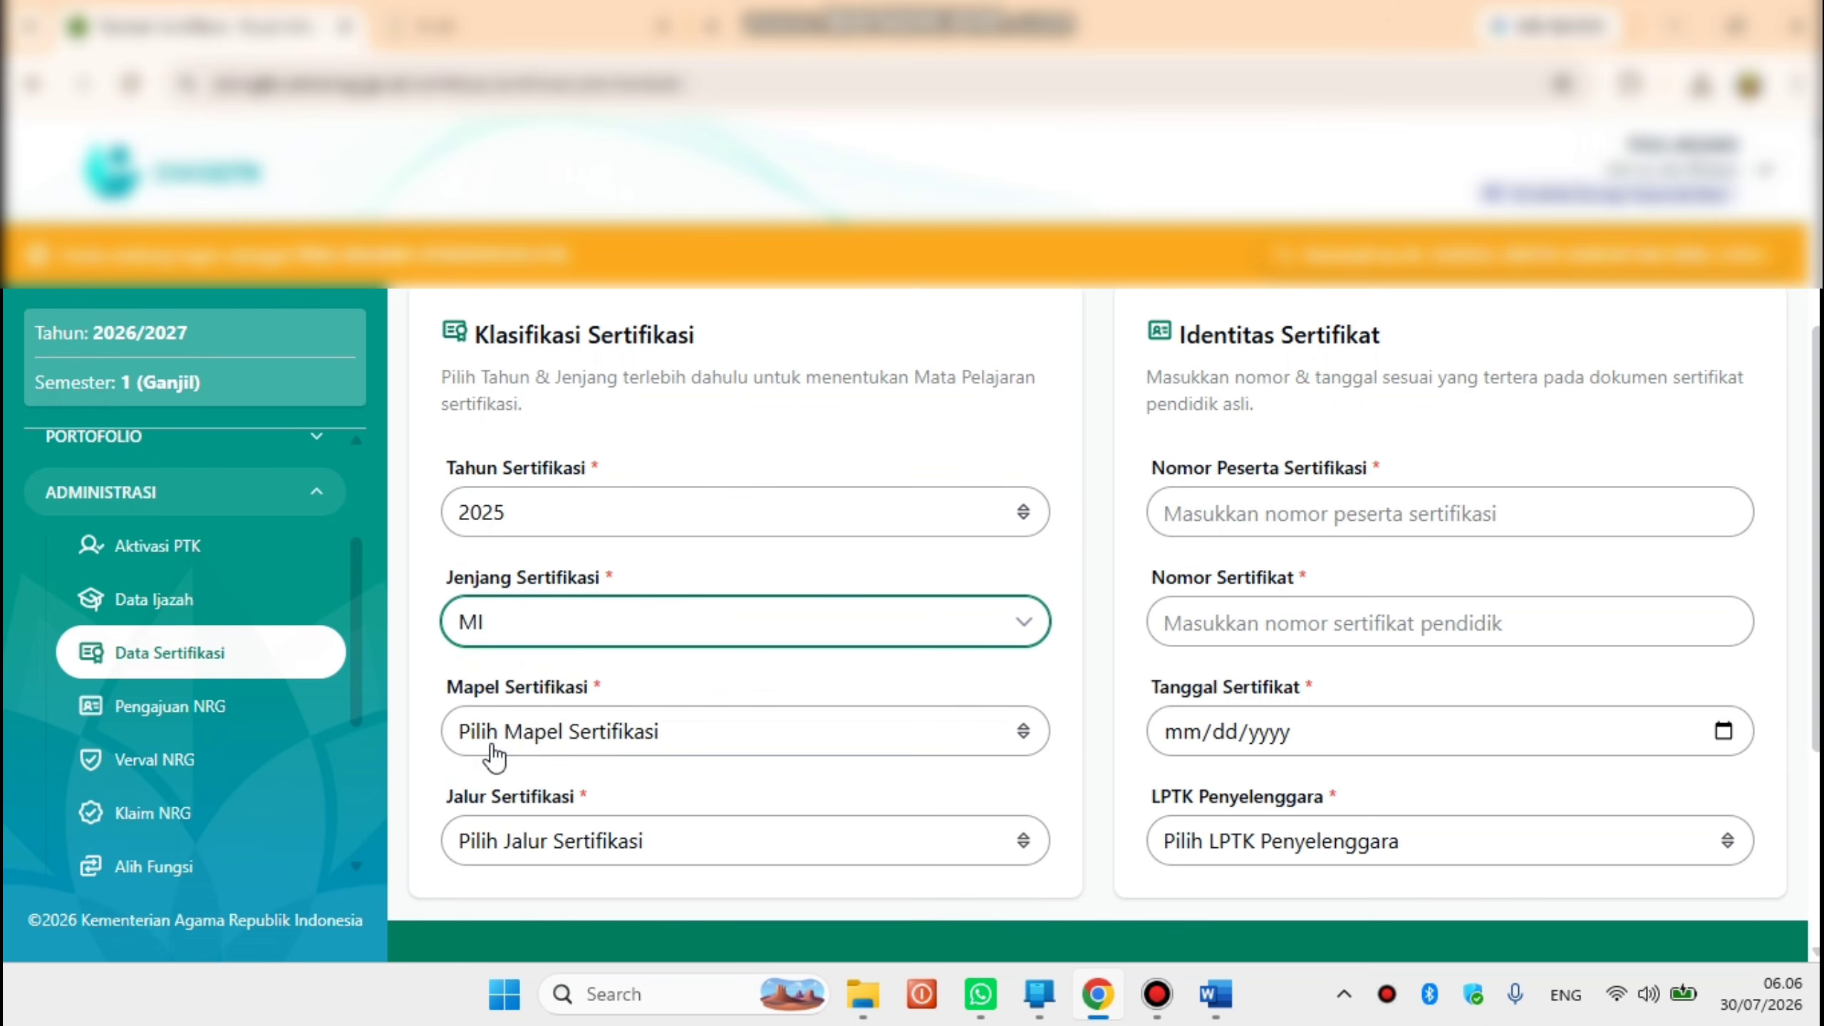
- Choose [2025-028] Guru Kelas MI as the certification subject and PPG Dalam Jabatan (Tahun > 2018) as the certification pathway
left_click(674, 731)
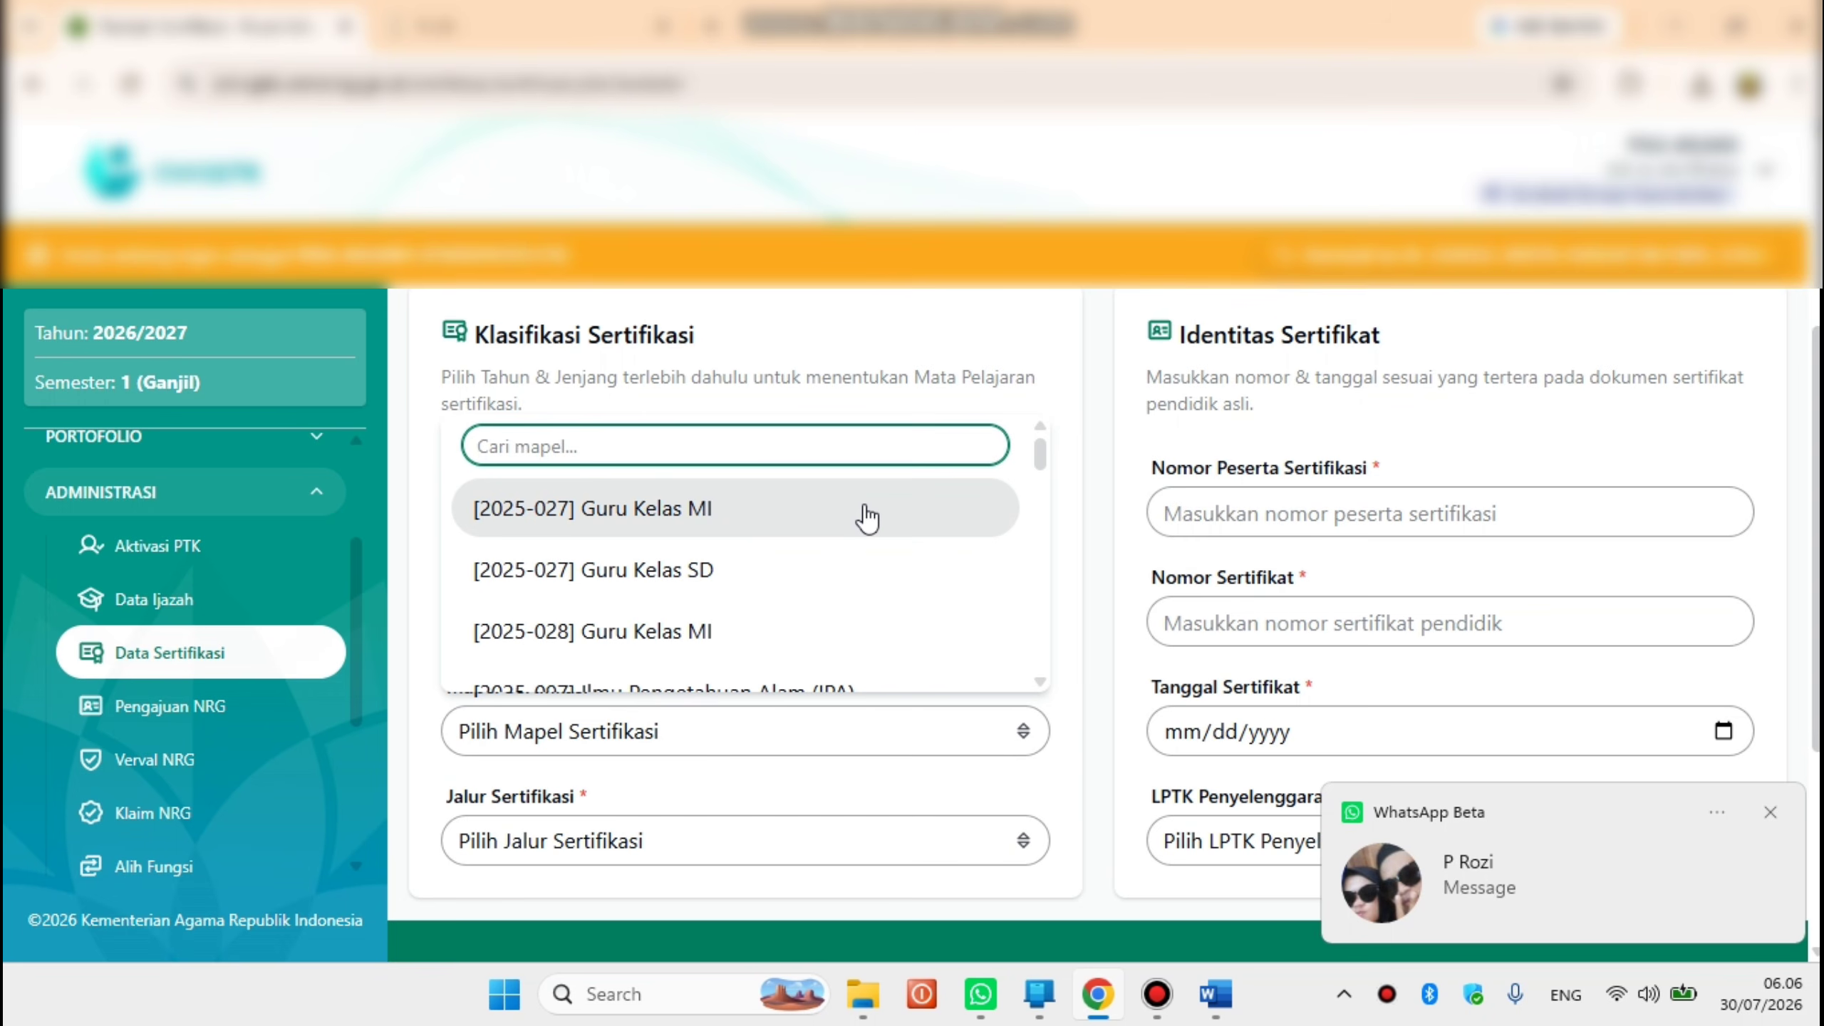
left_click(679, 634)
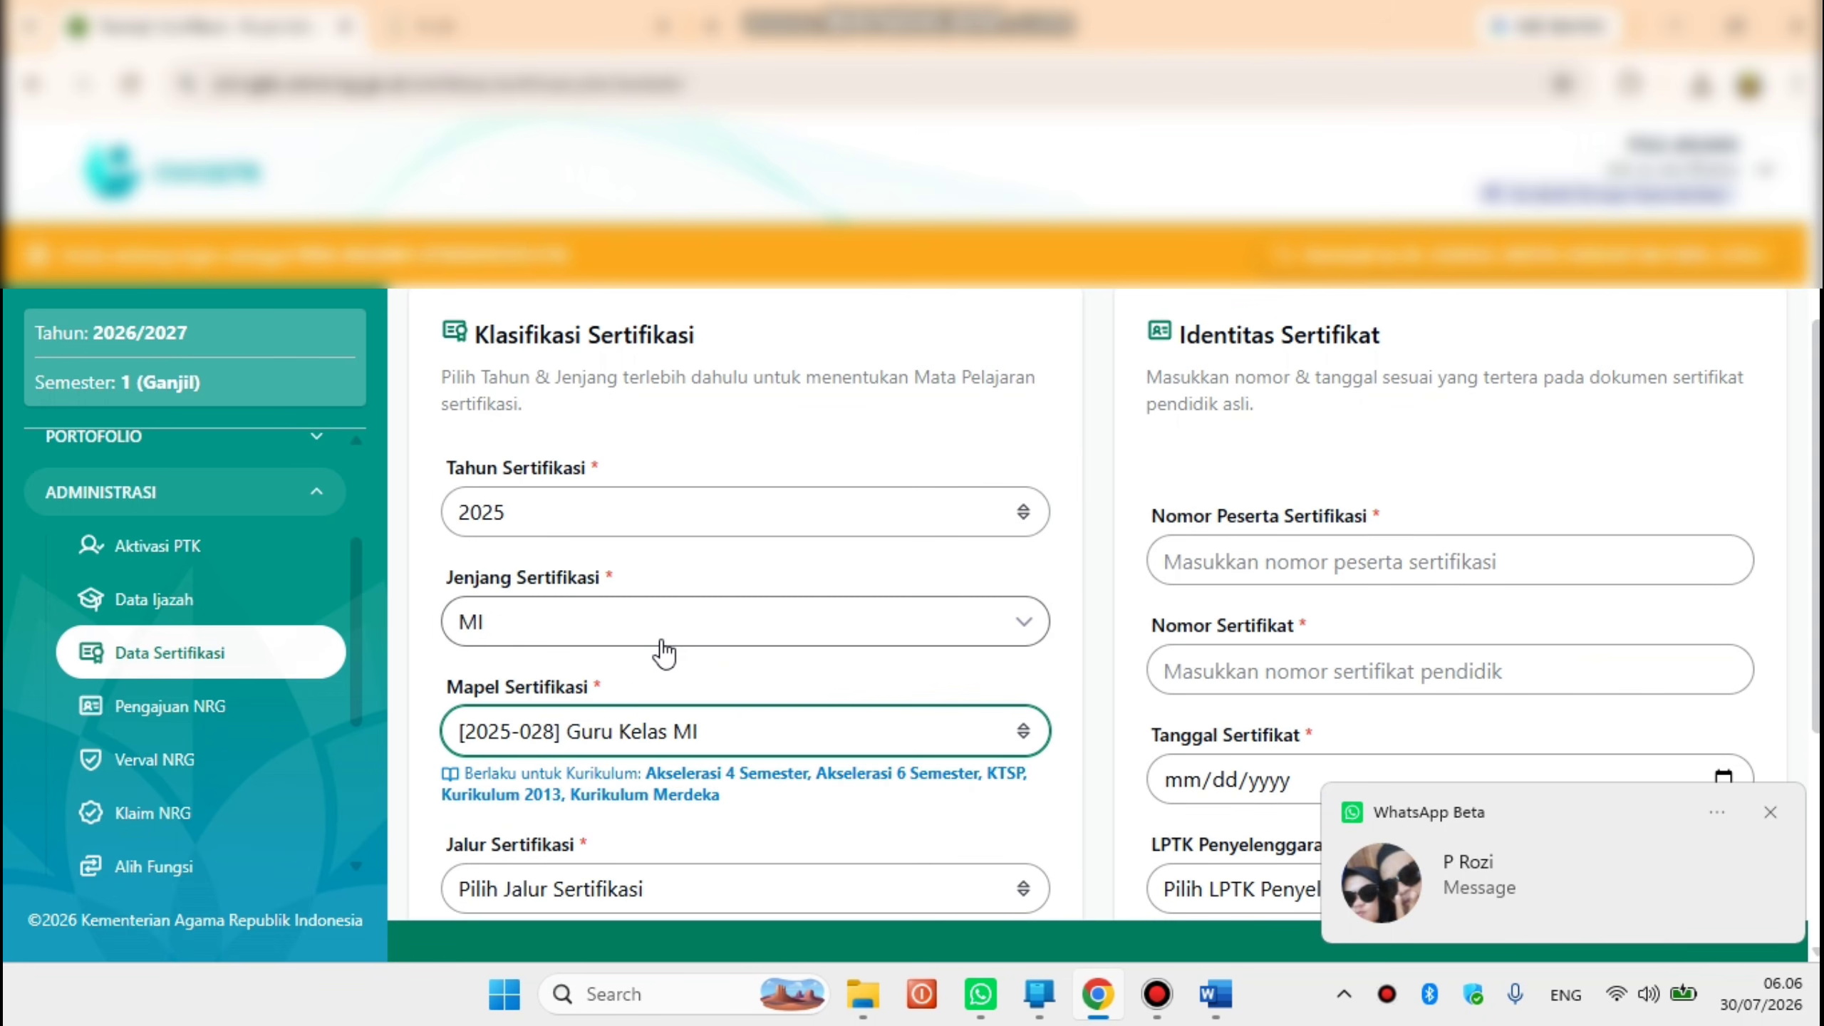
left_click(645, 894)
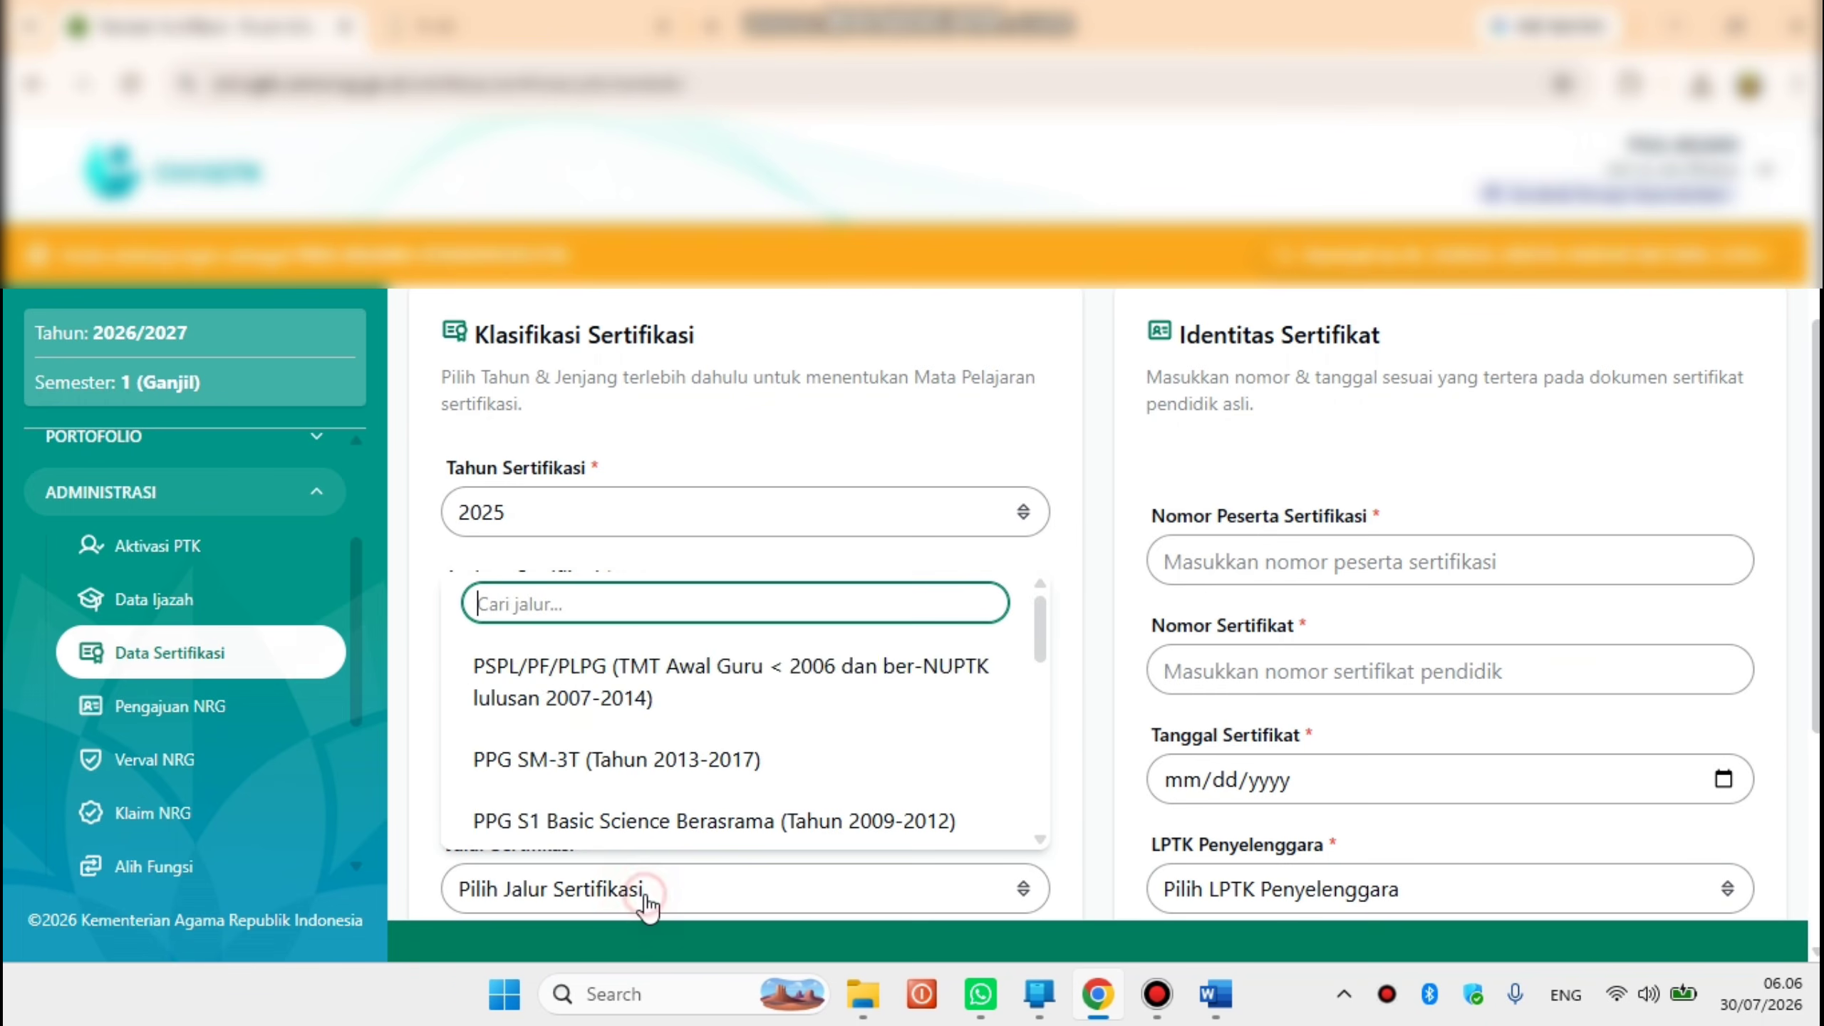
left_click_drag(1040, 630, 1021, 824)
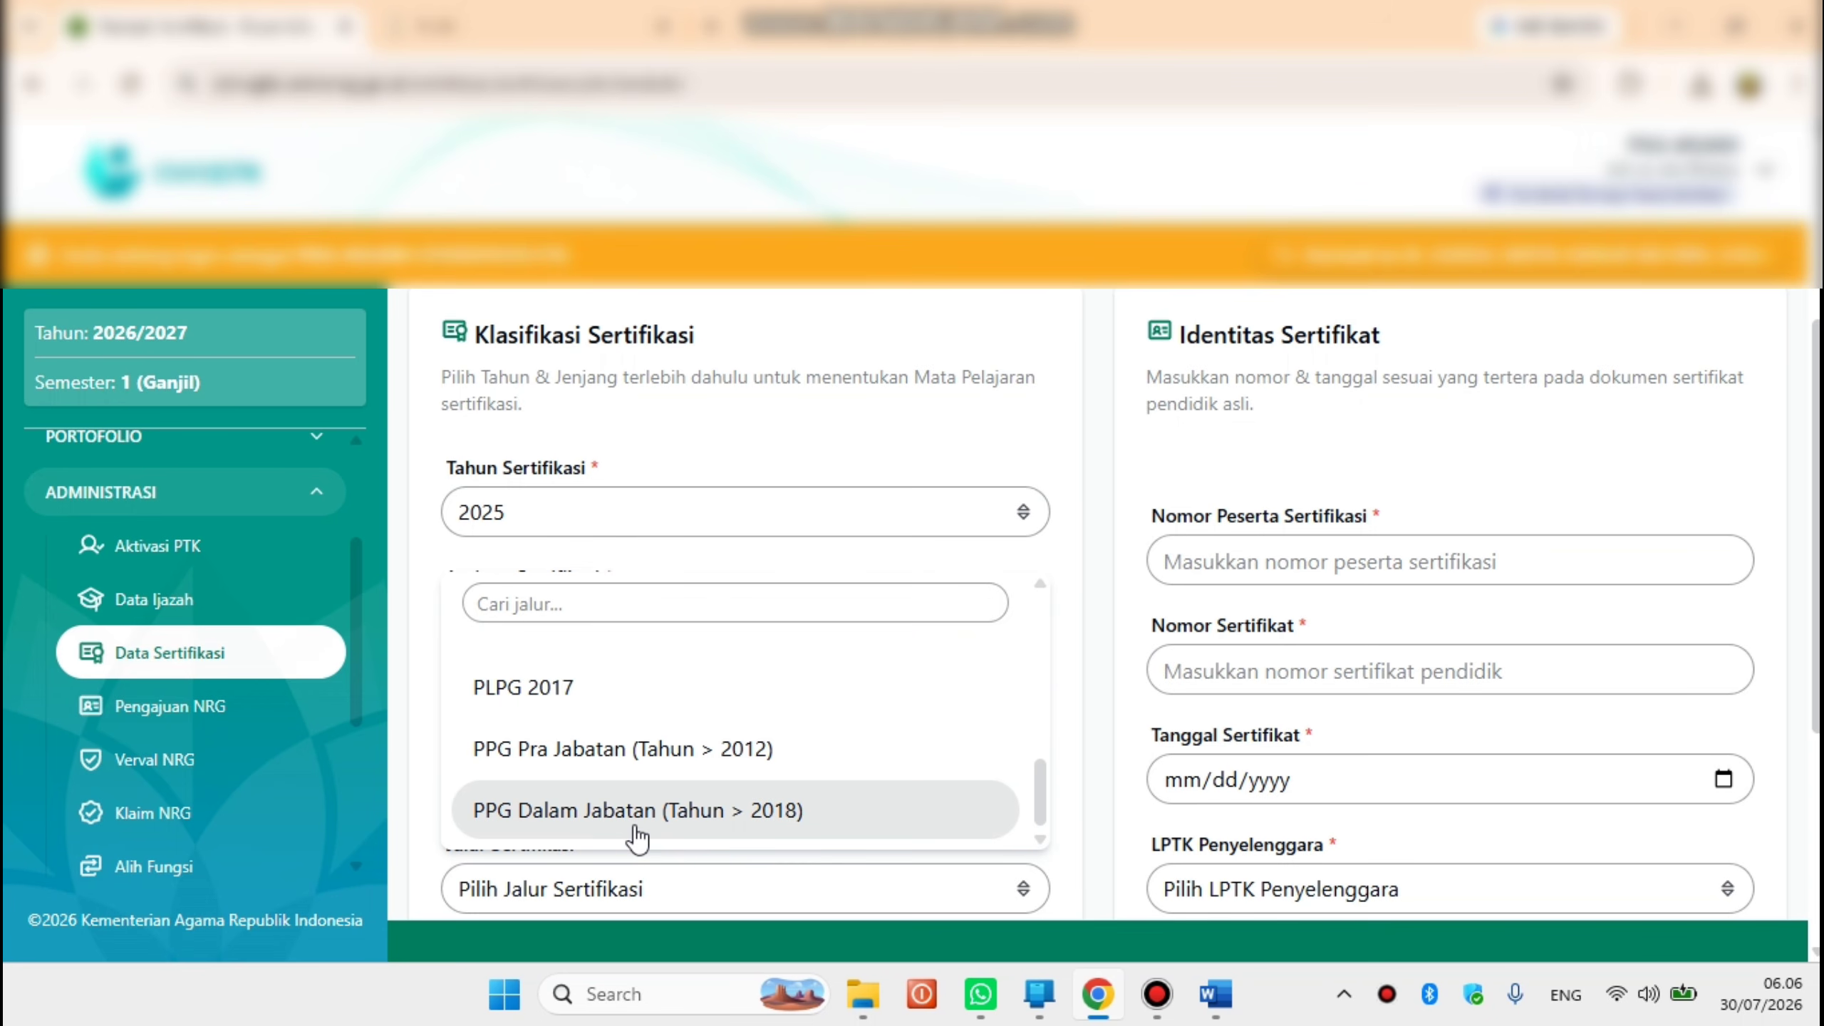
left_click(717, 834)
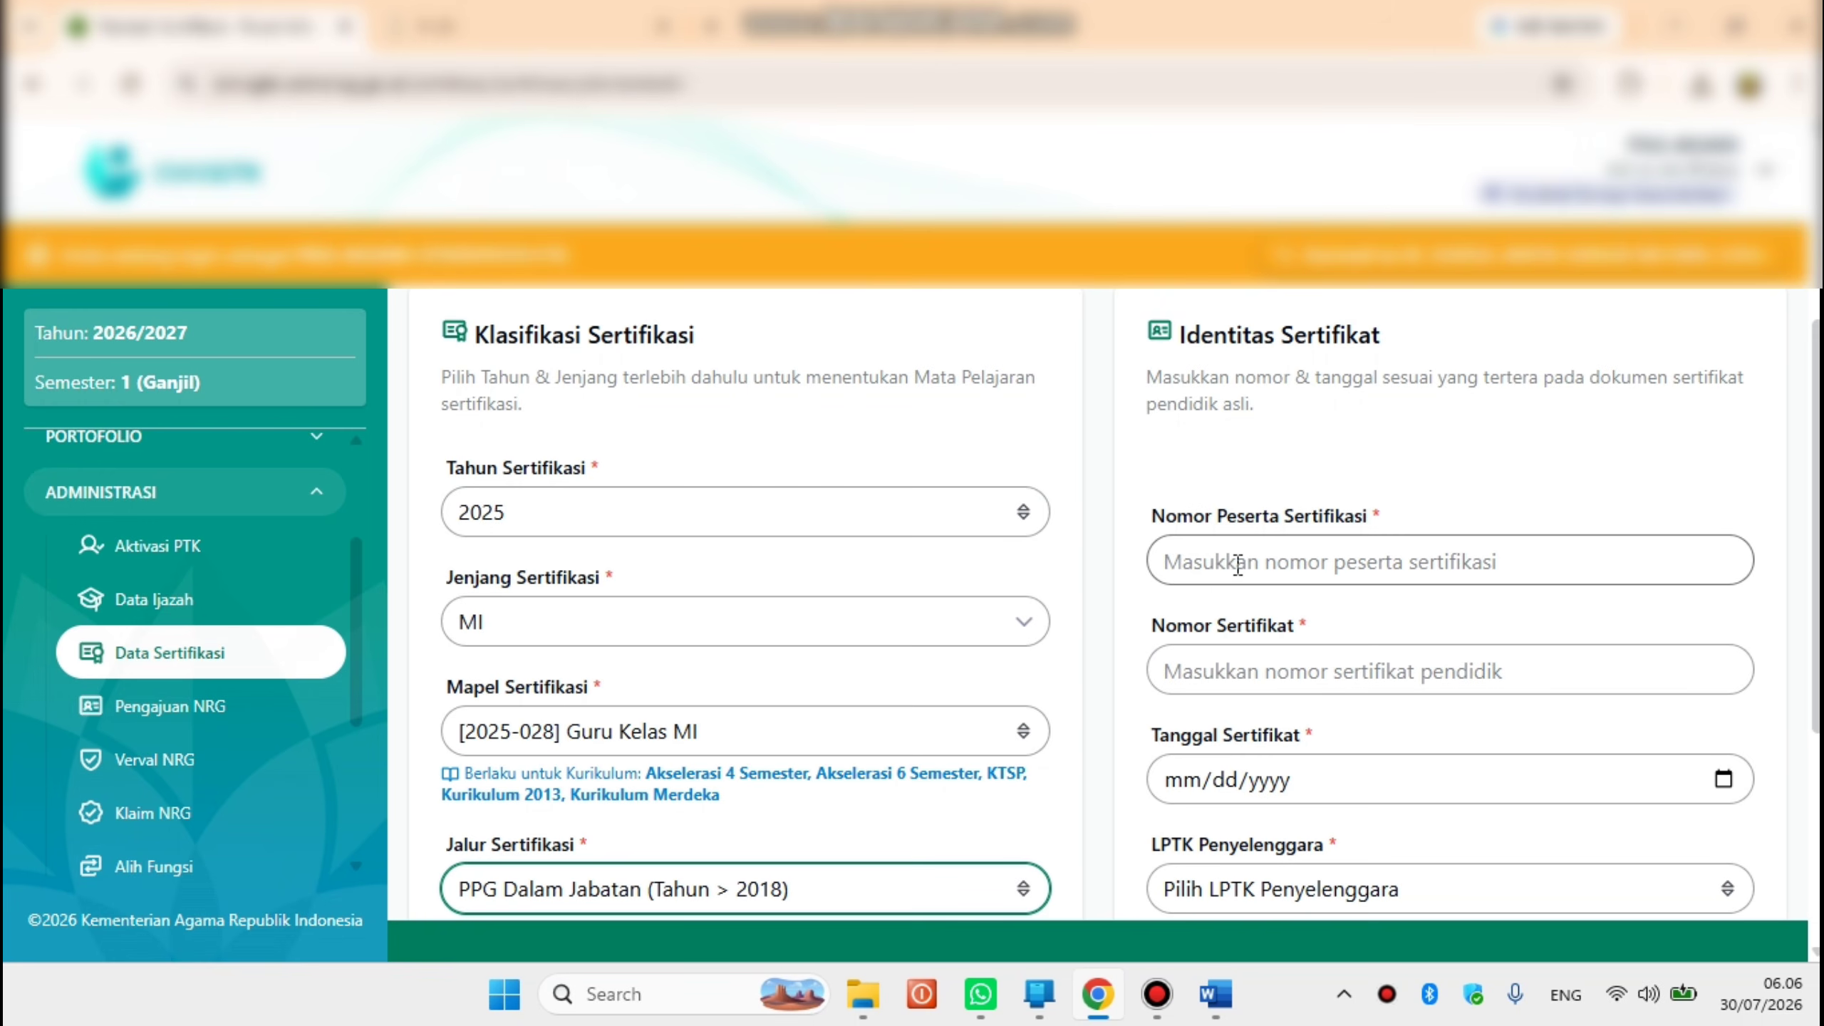
- Copy the participant number from the Word document into the form's Nomor Peserta Sertifikasi field
left_click(1215, 995)
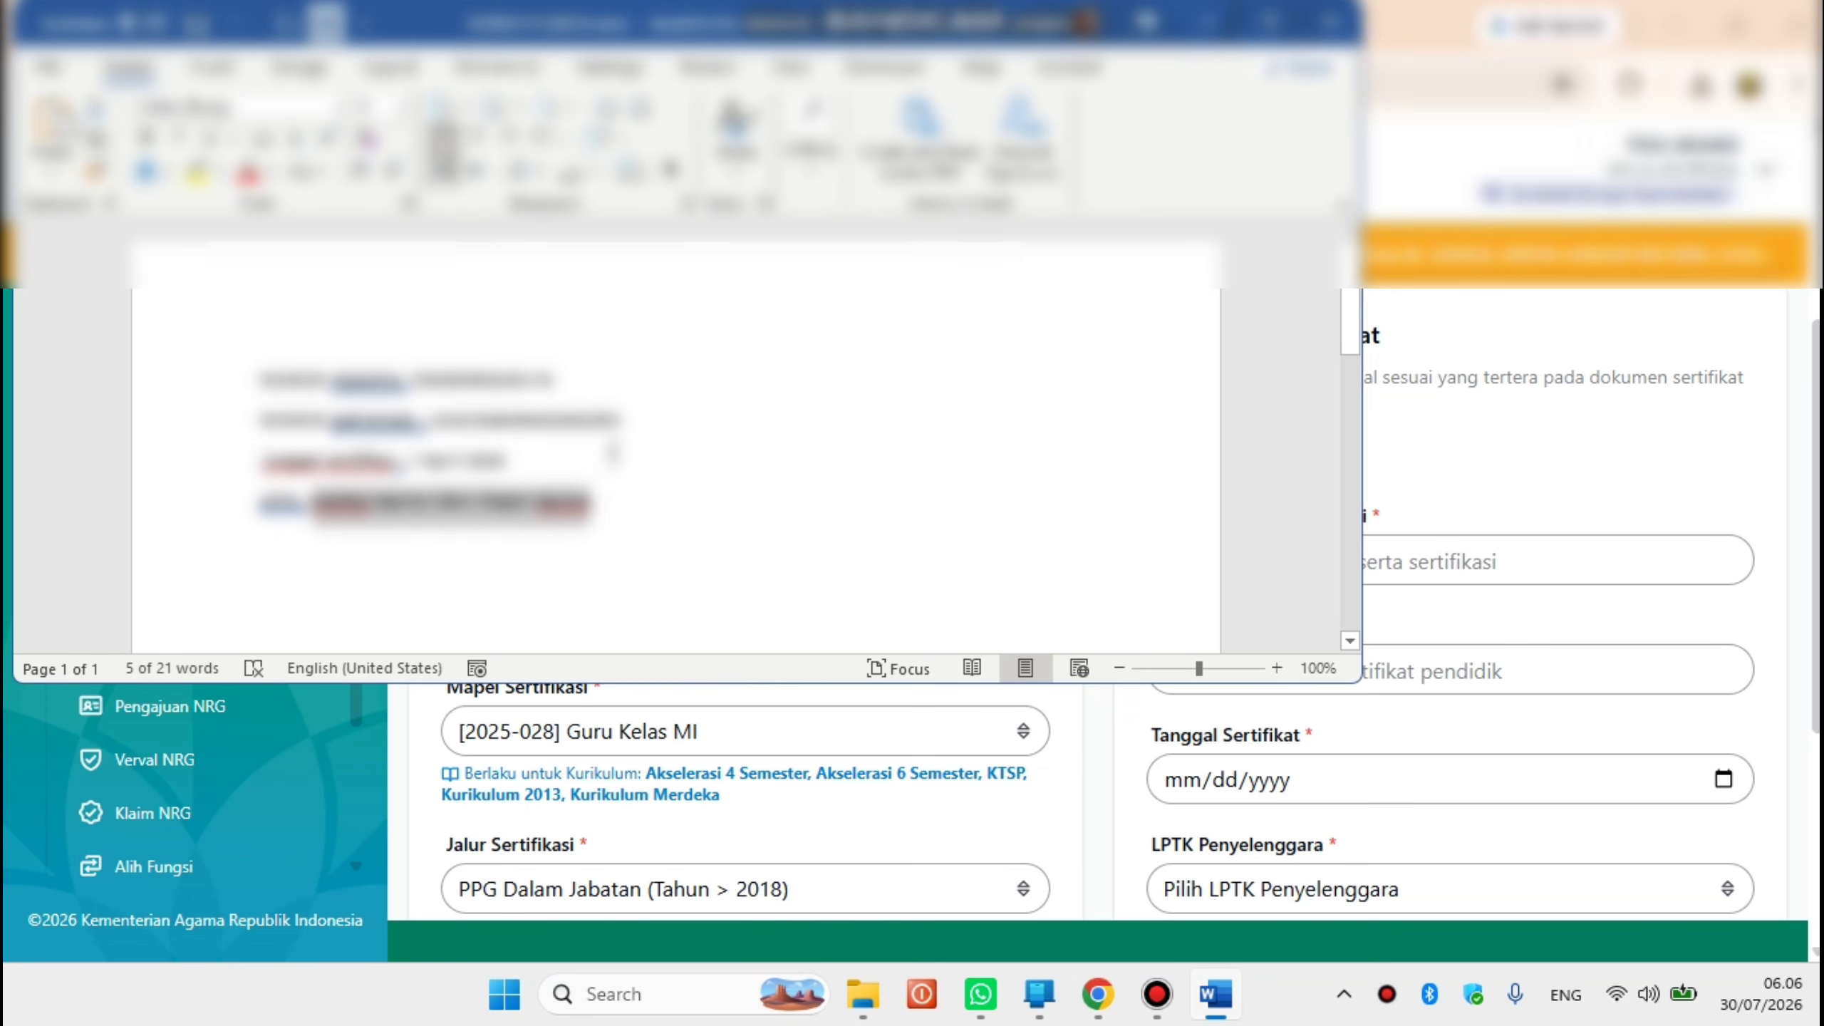
left_click(573, 382)
left_click_drag(571, 382, 409, 381)
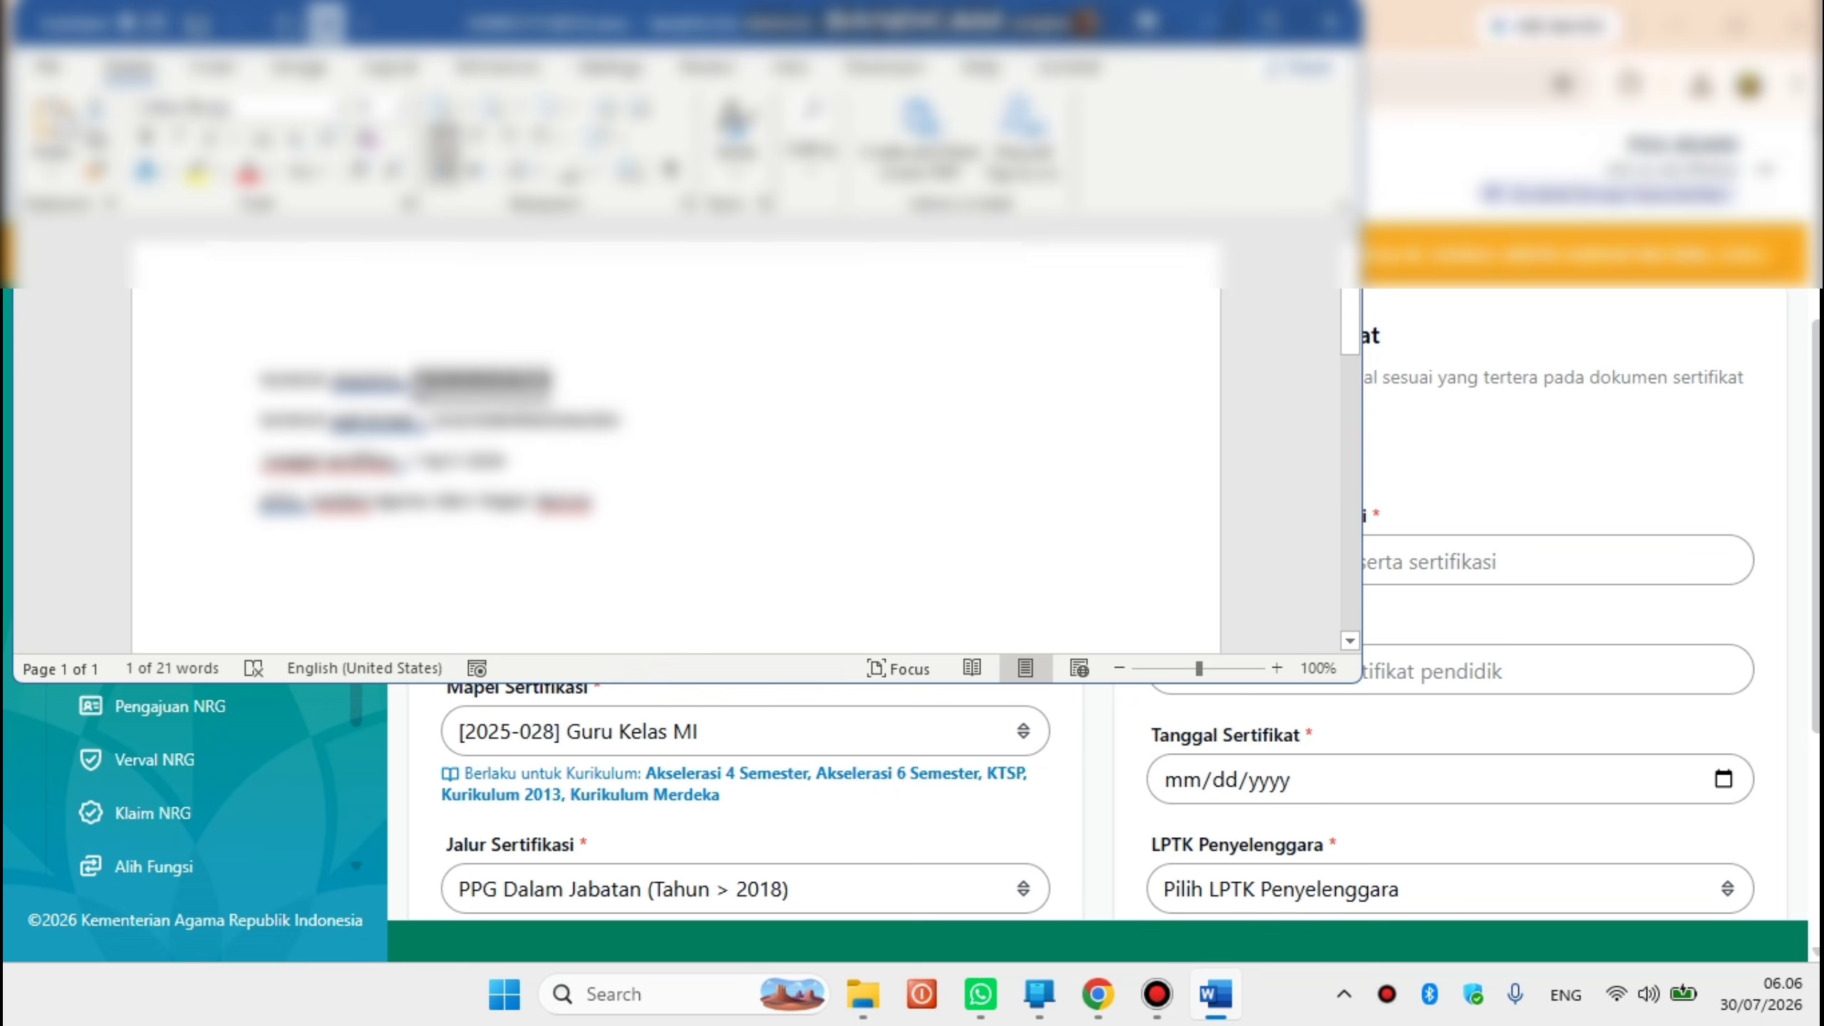
left_click(1419, 571)
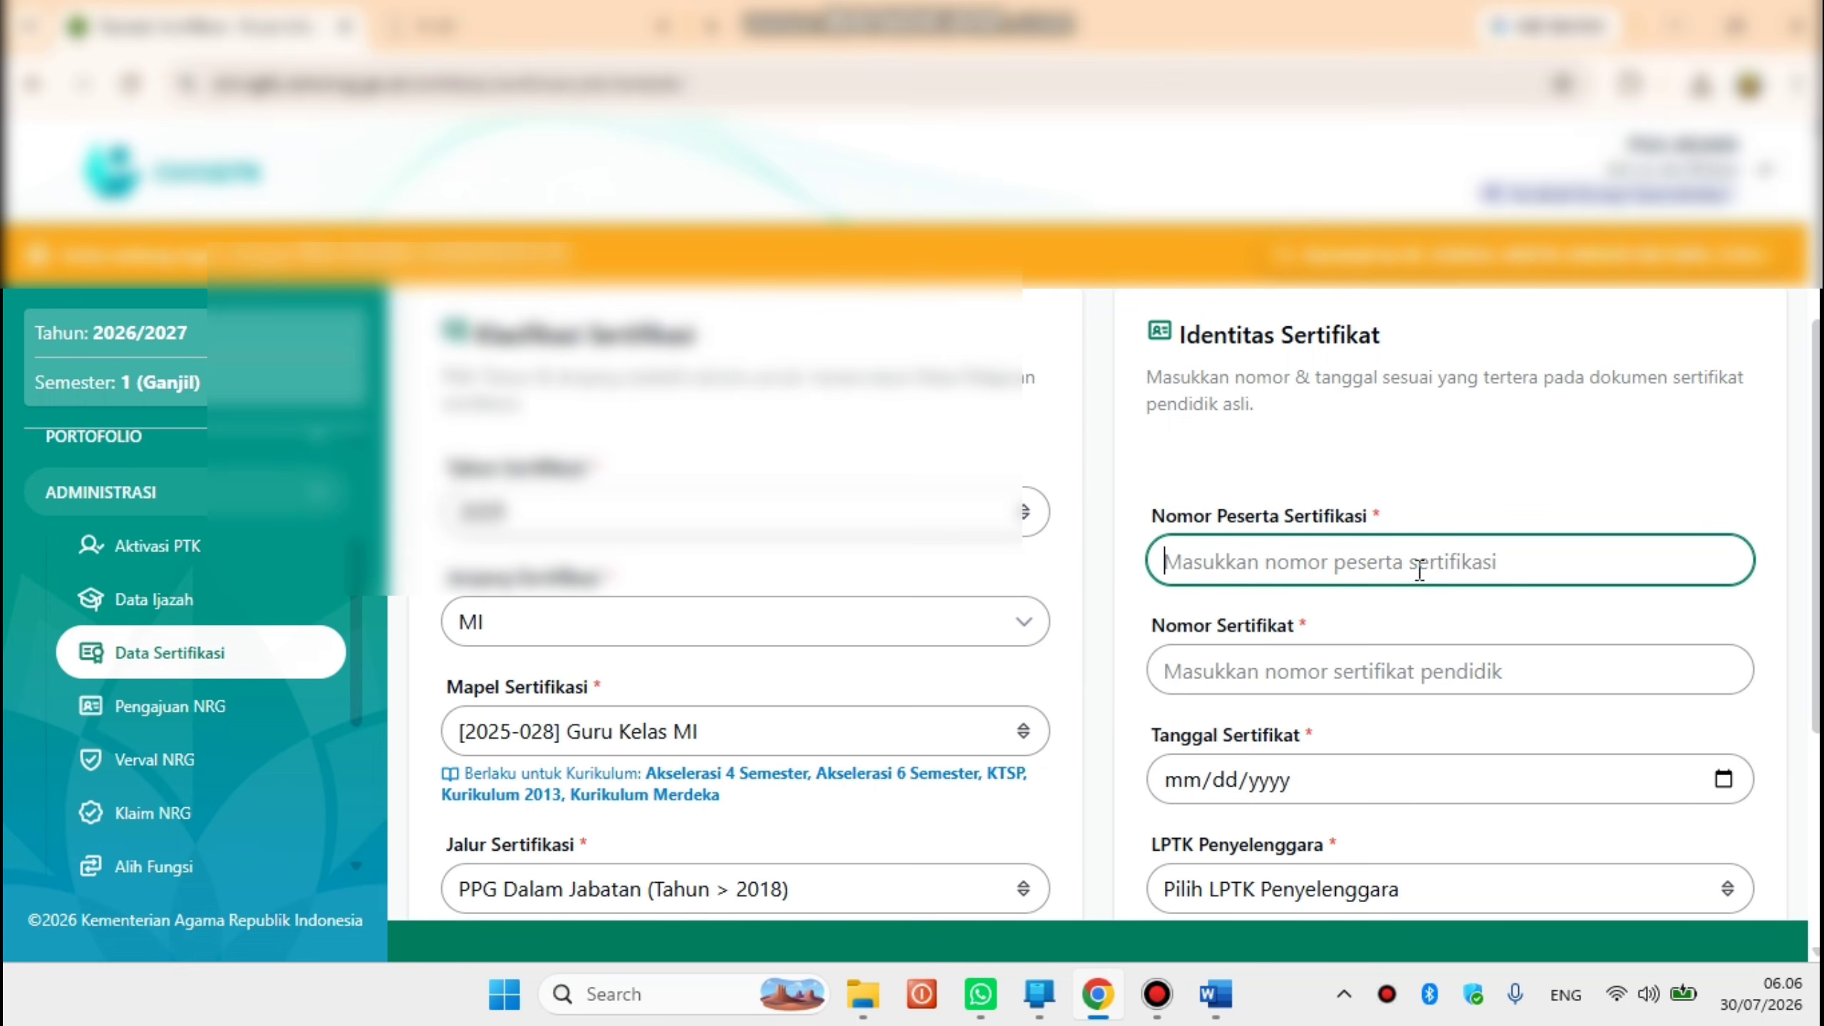
key("ctrl+v")
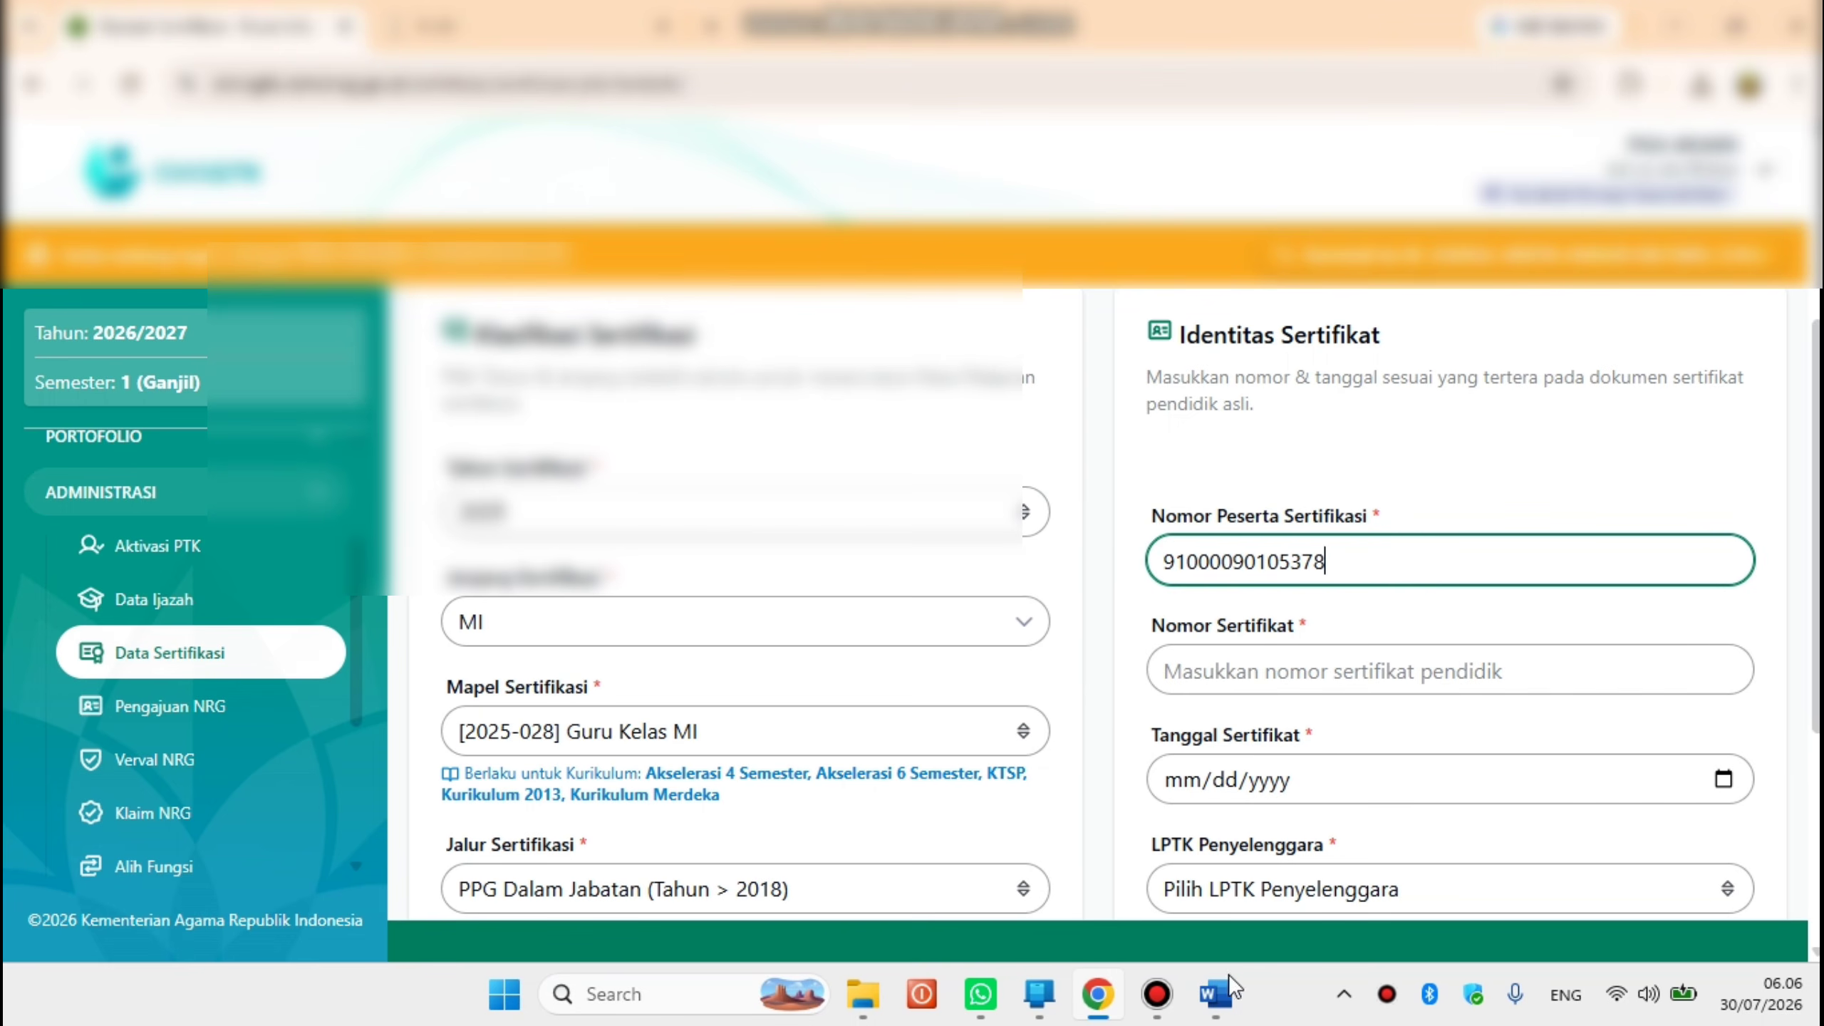
- Copy the certificate number from the Word document into the form's Nomor Sertifikat field
left_click(1216, 995)
left_click_drag(632, 420, 438, 426)
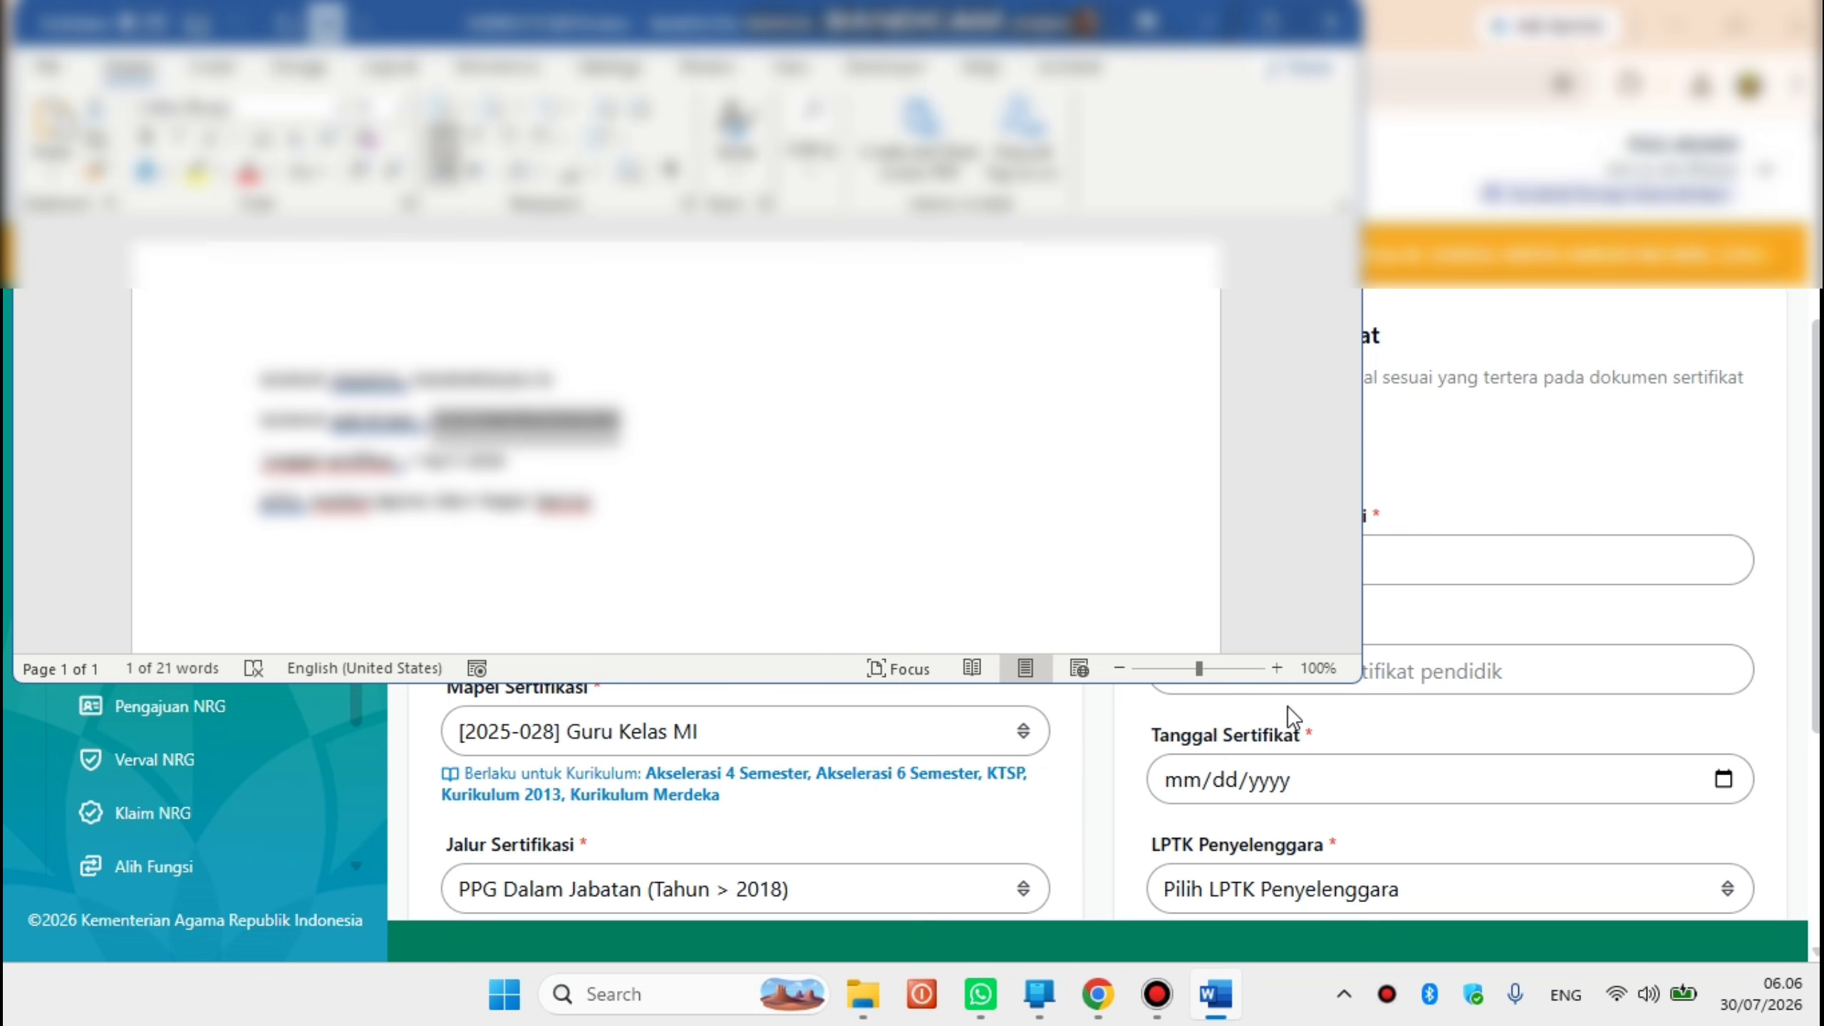
left_click(1409, 671)
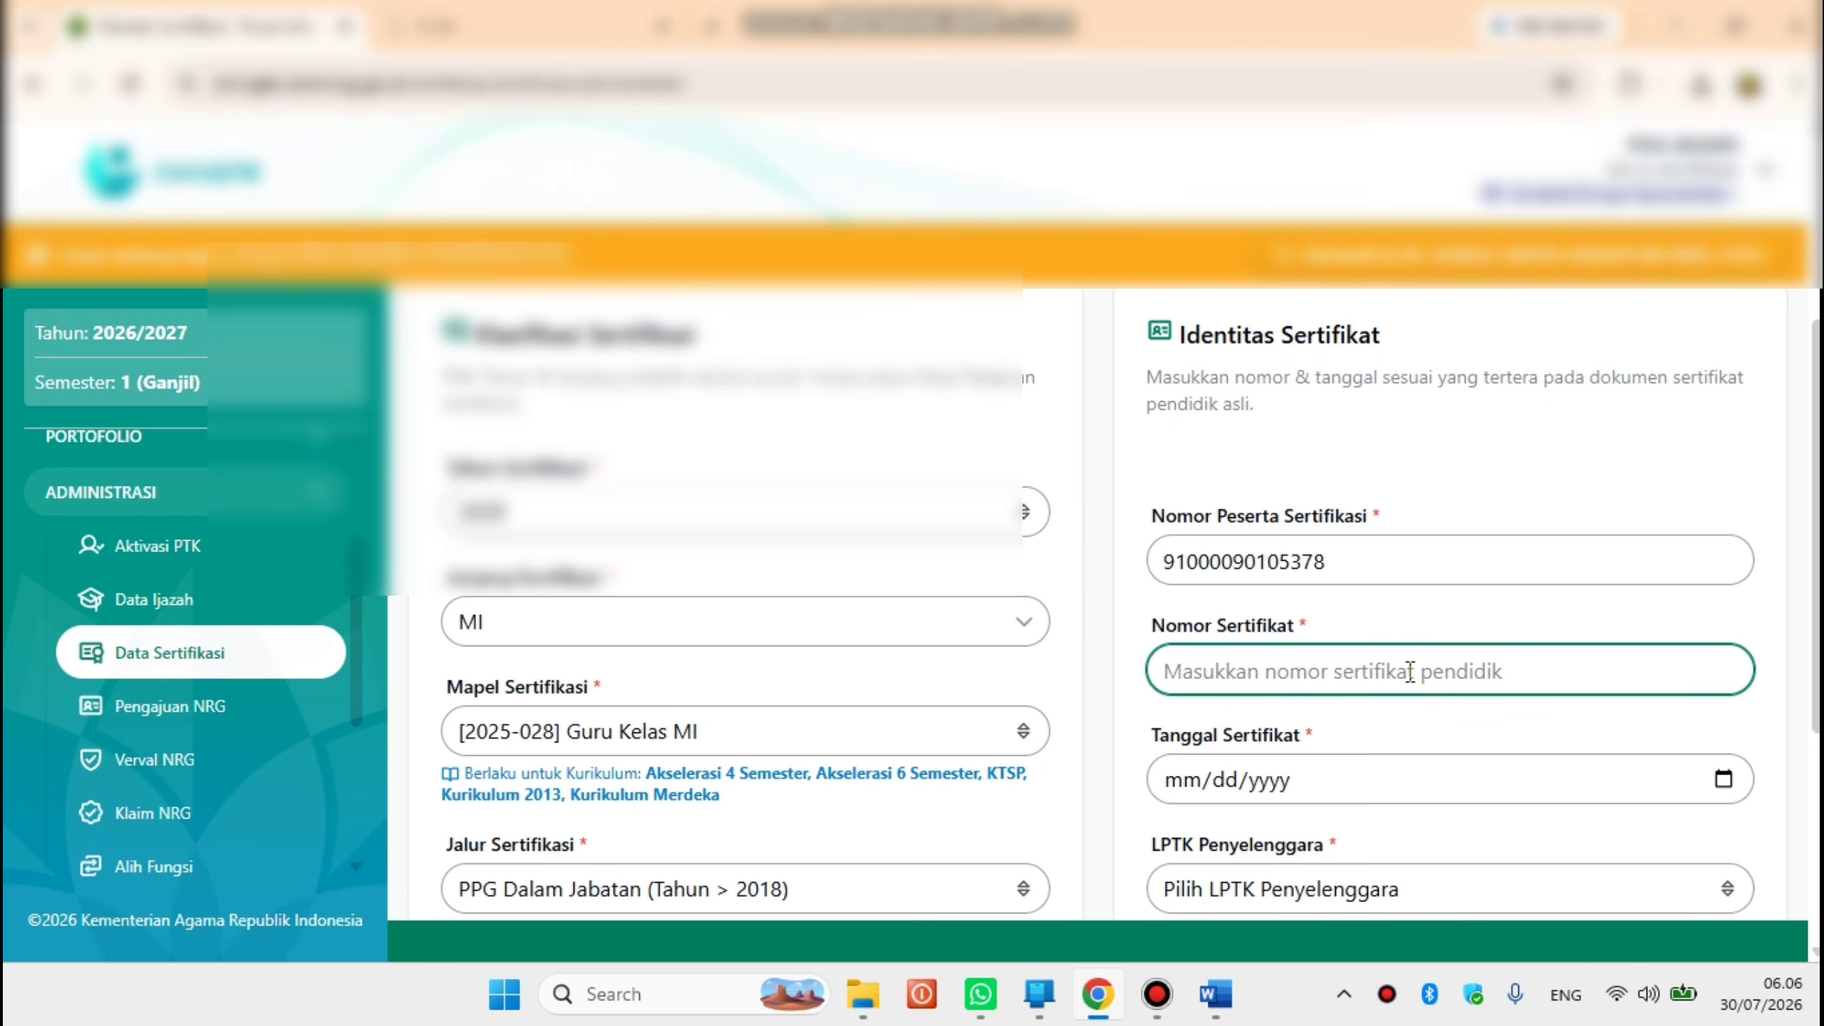
key("ctrl+v")
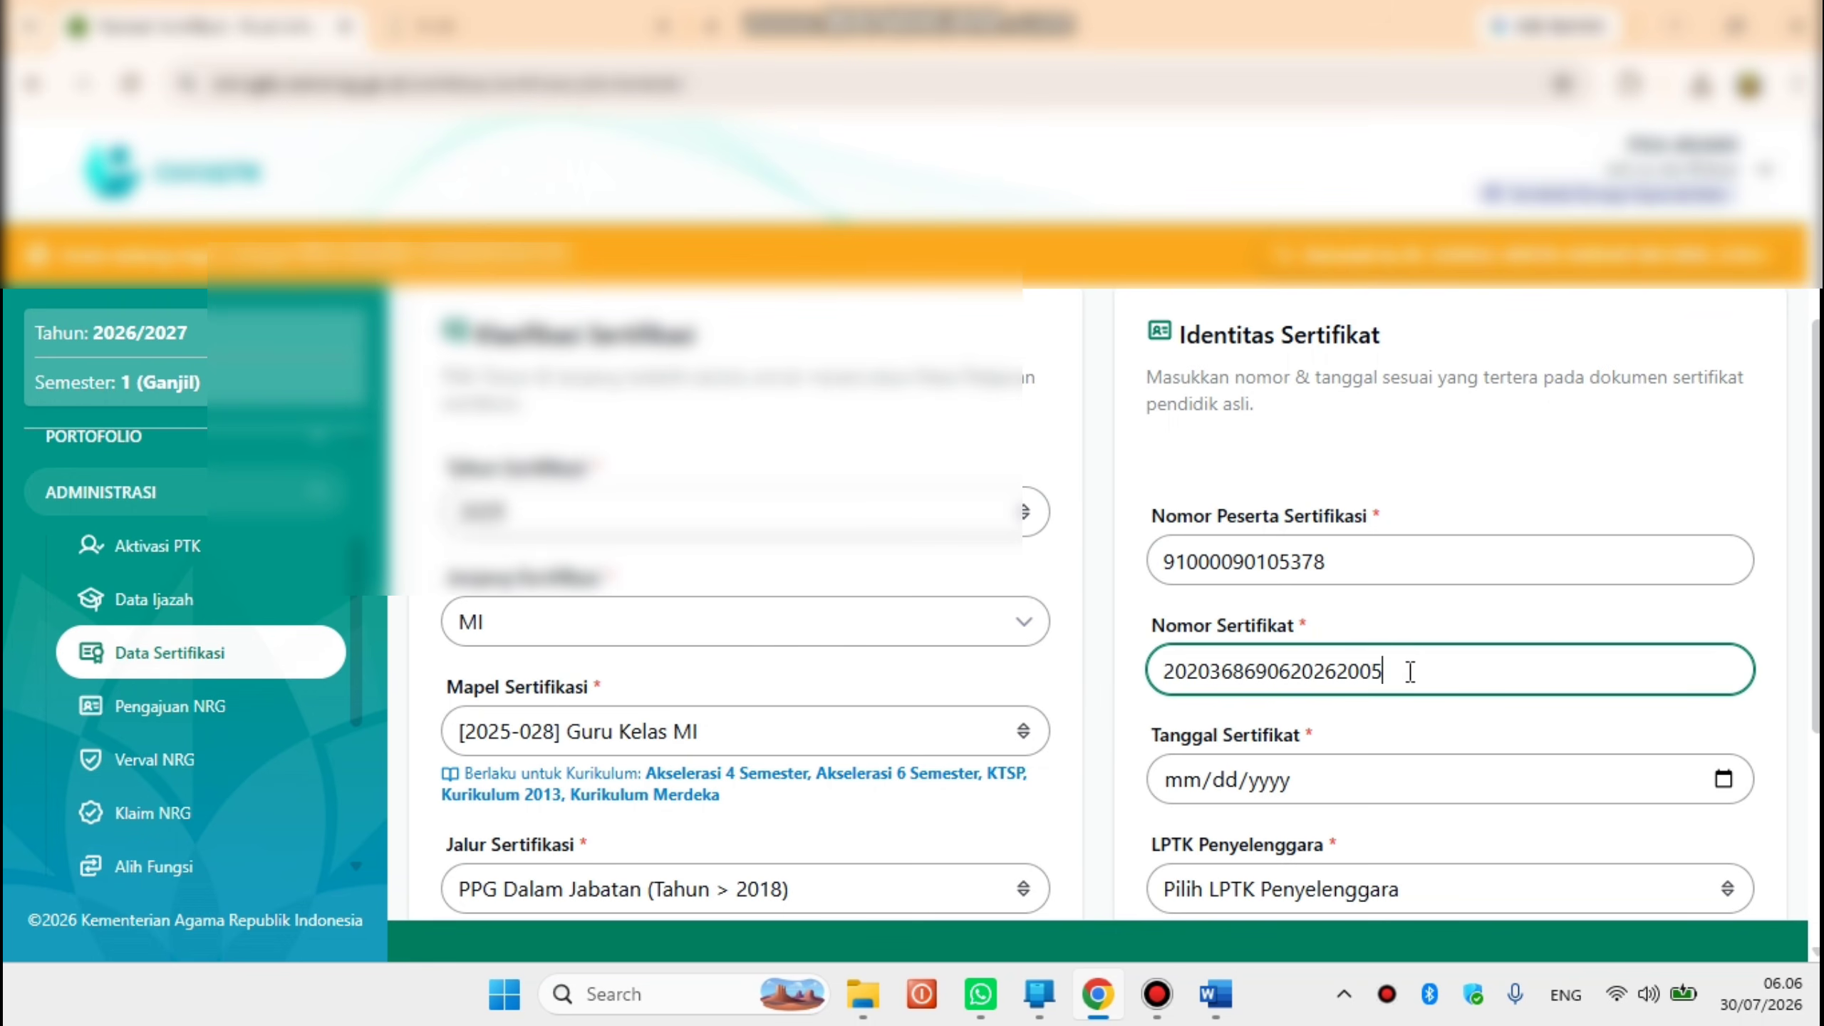
- Check the certificate date in the Word document and set Tanggal Sertifikat to 04/07/2026
left_click(1217, 1001)
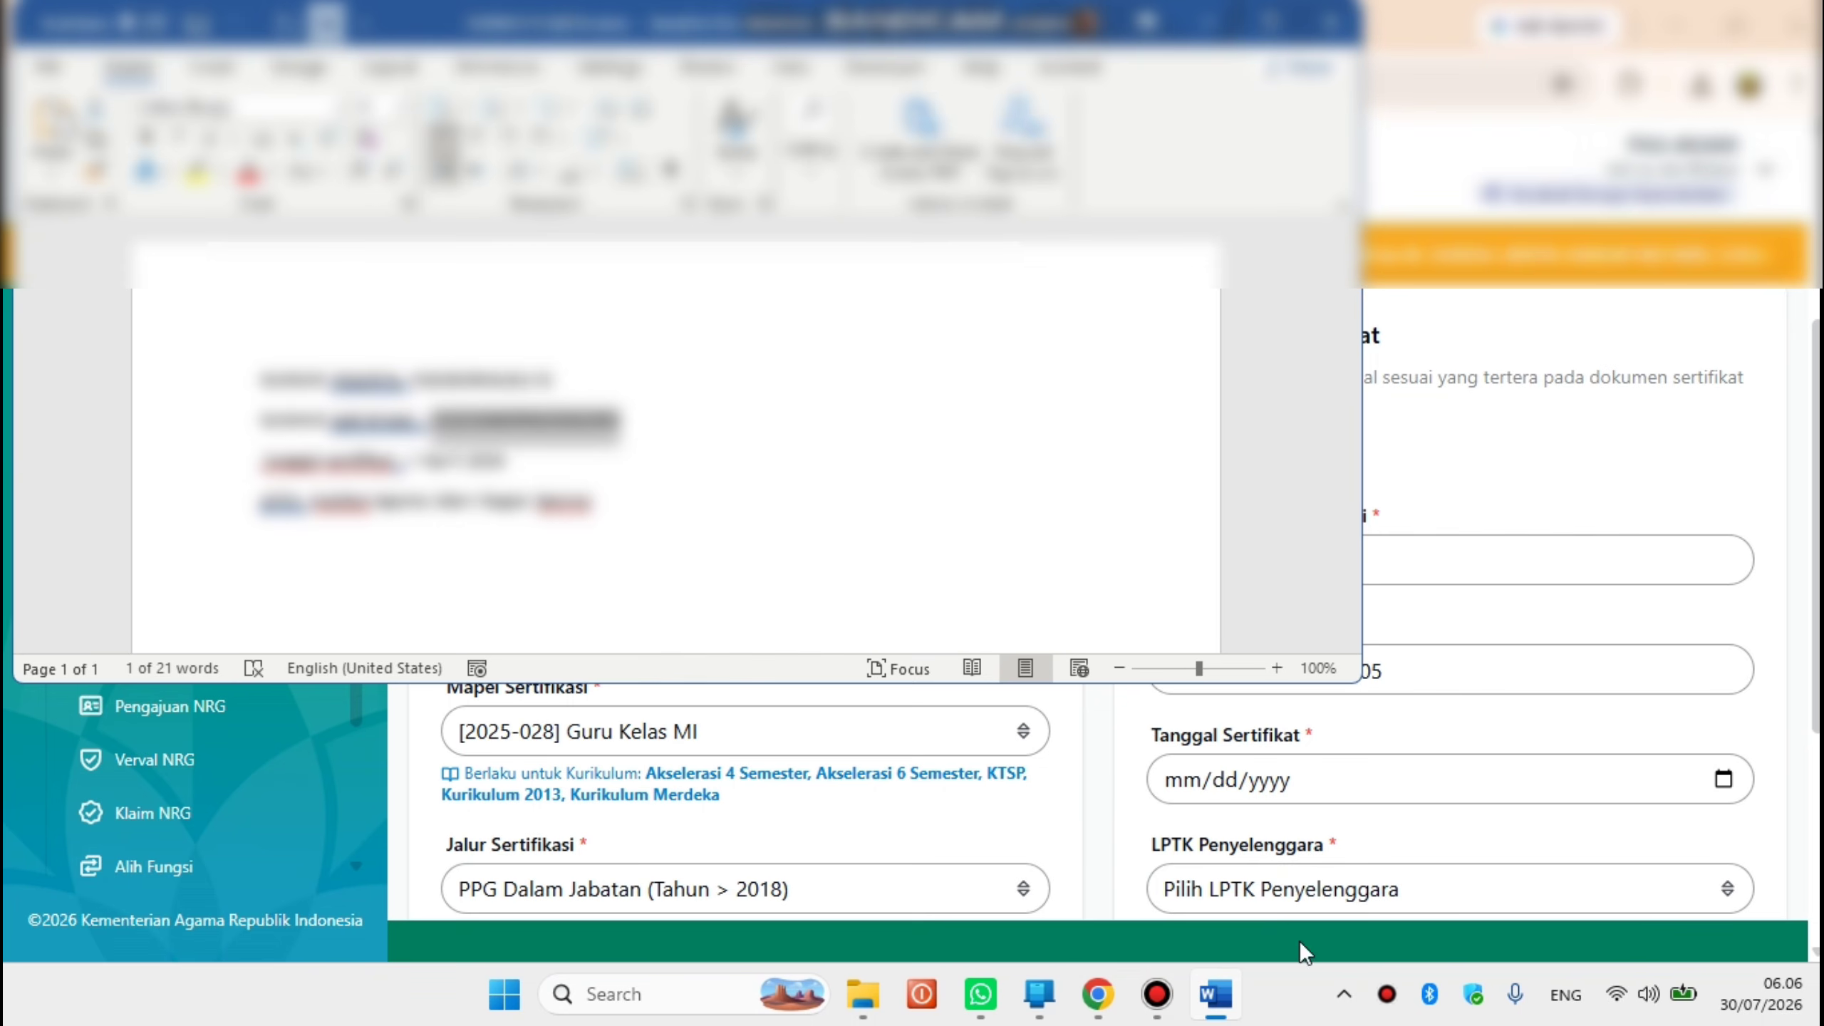
left_click(1138, 829)
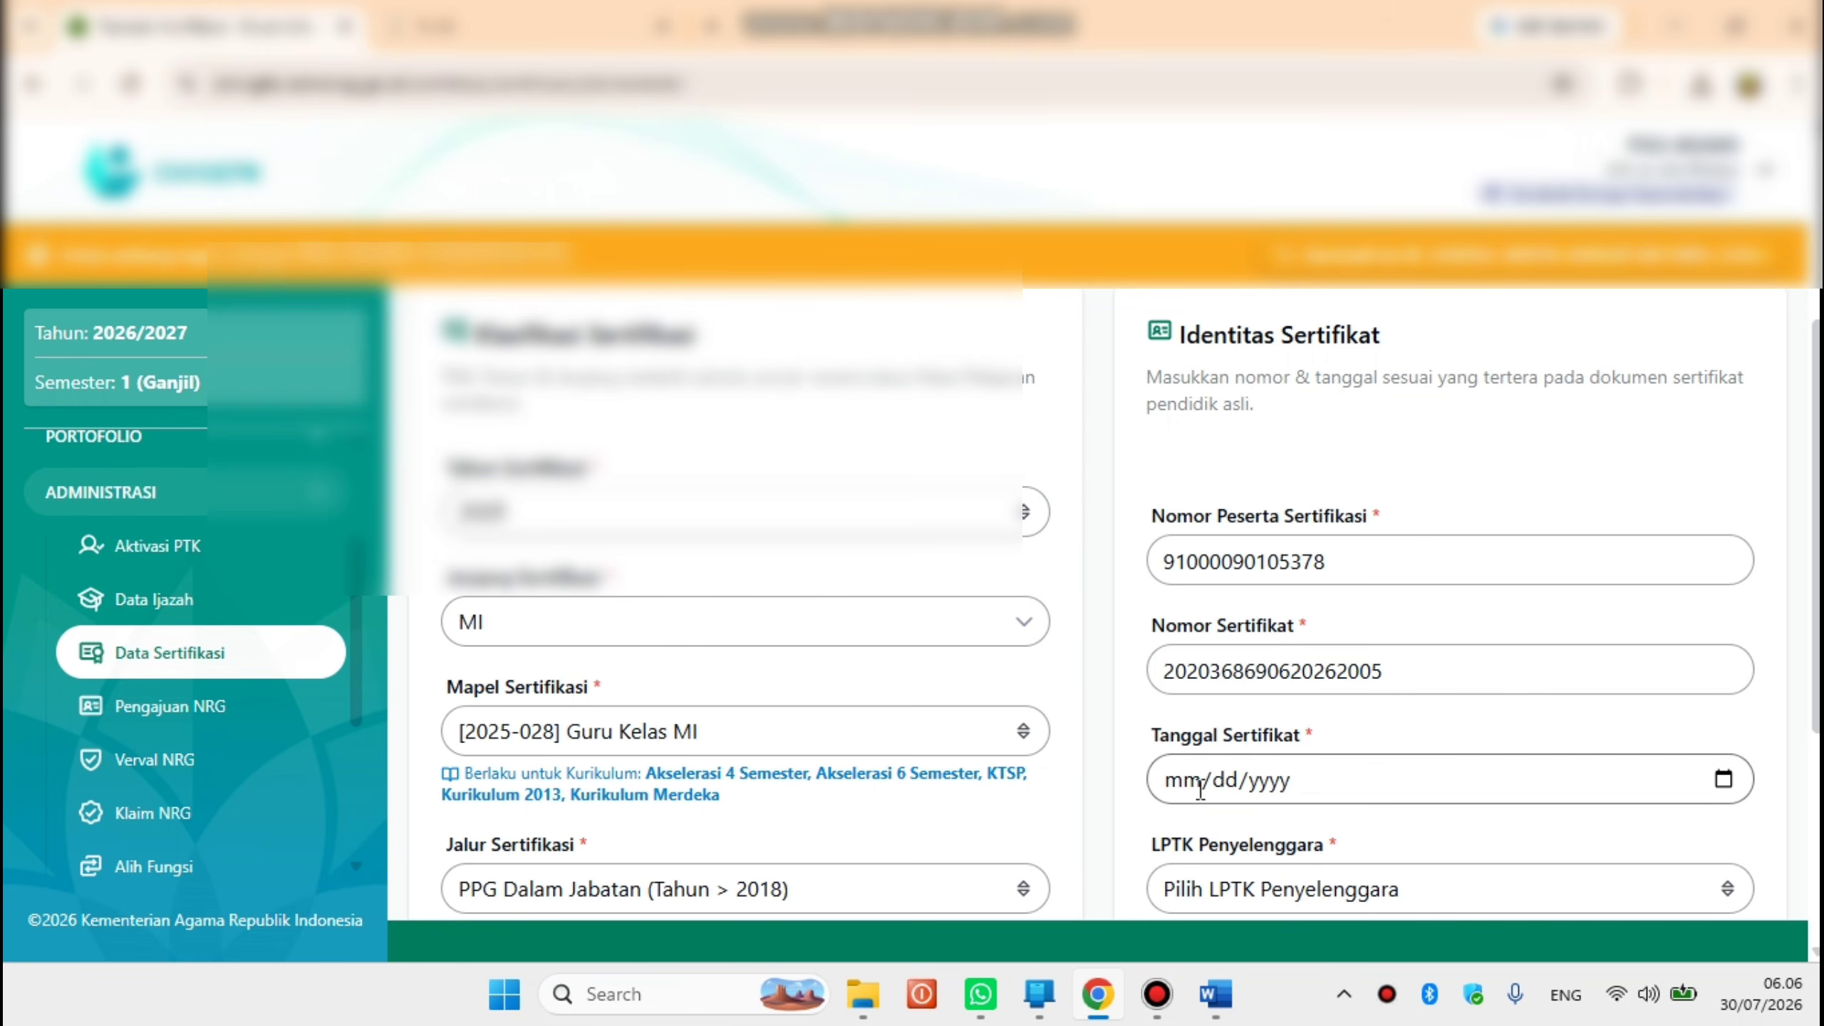
left_click(1178, 779)
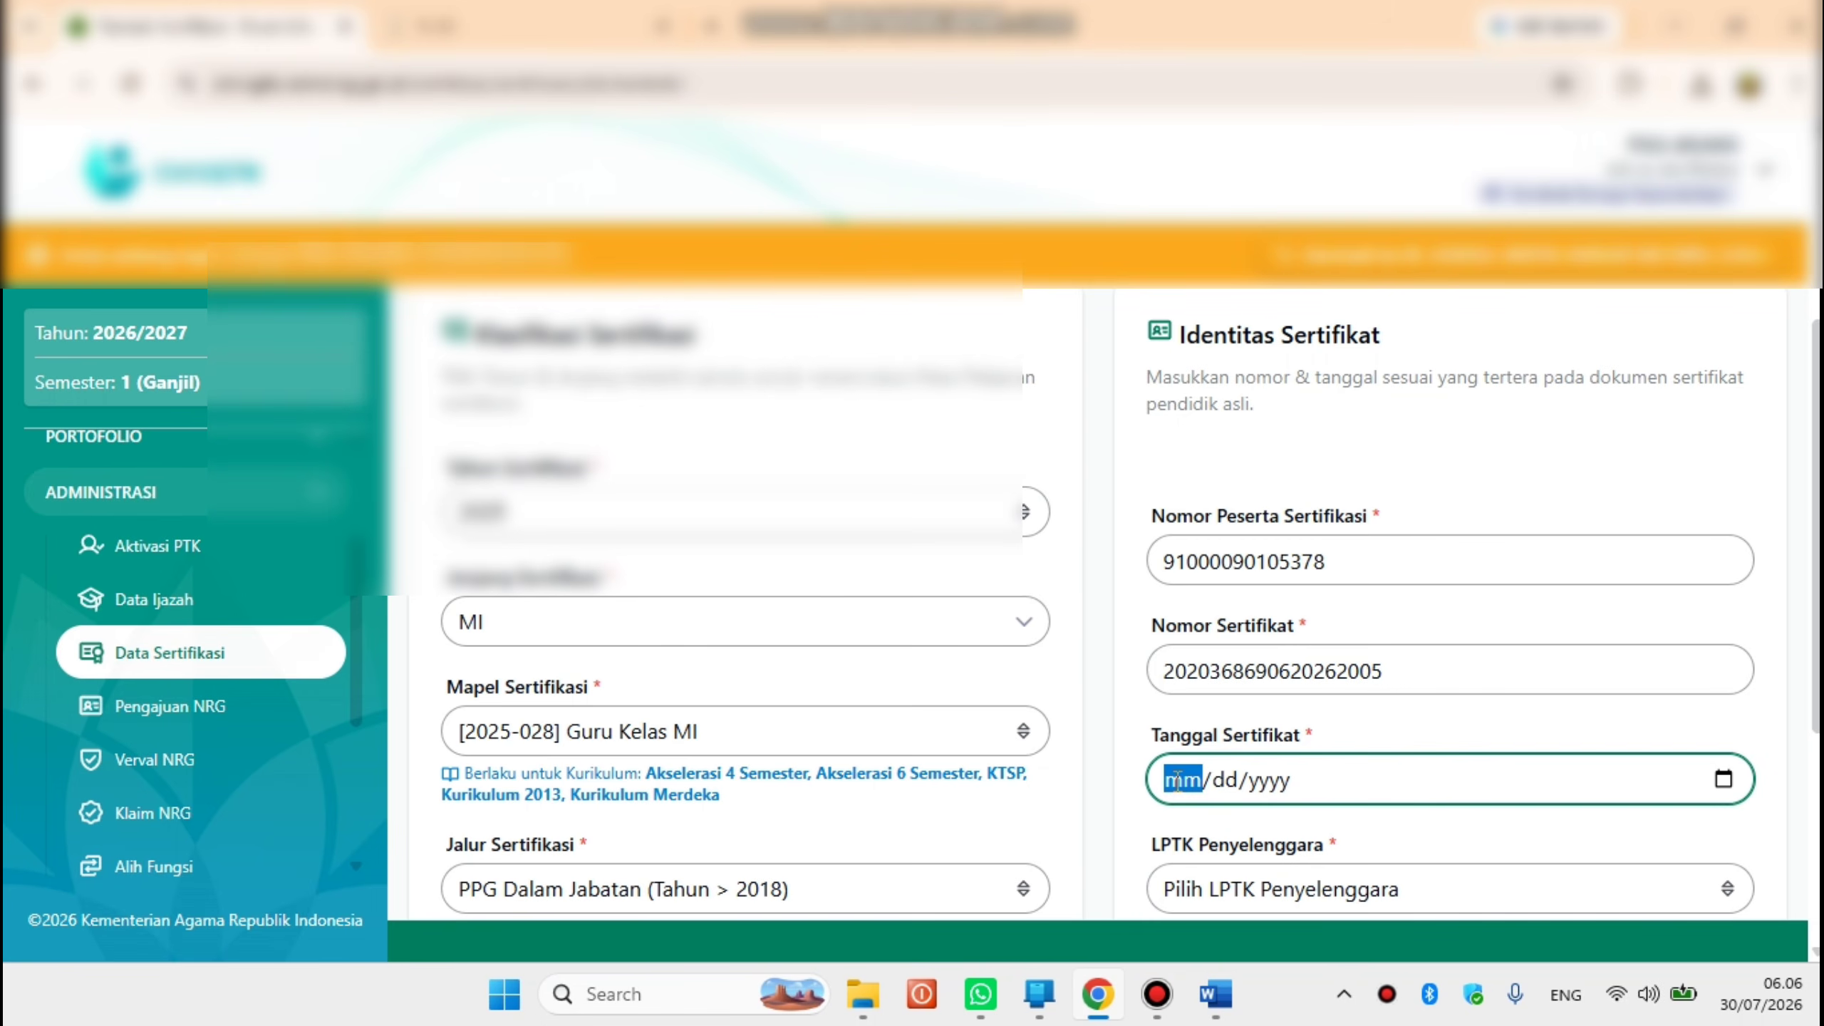
type("04/")
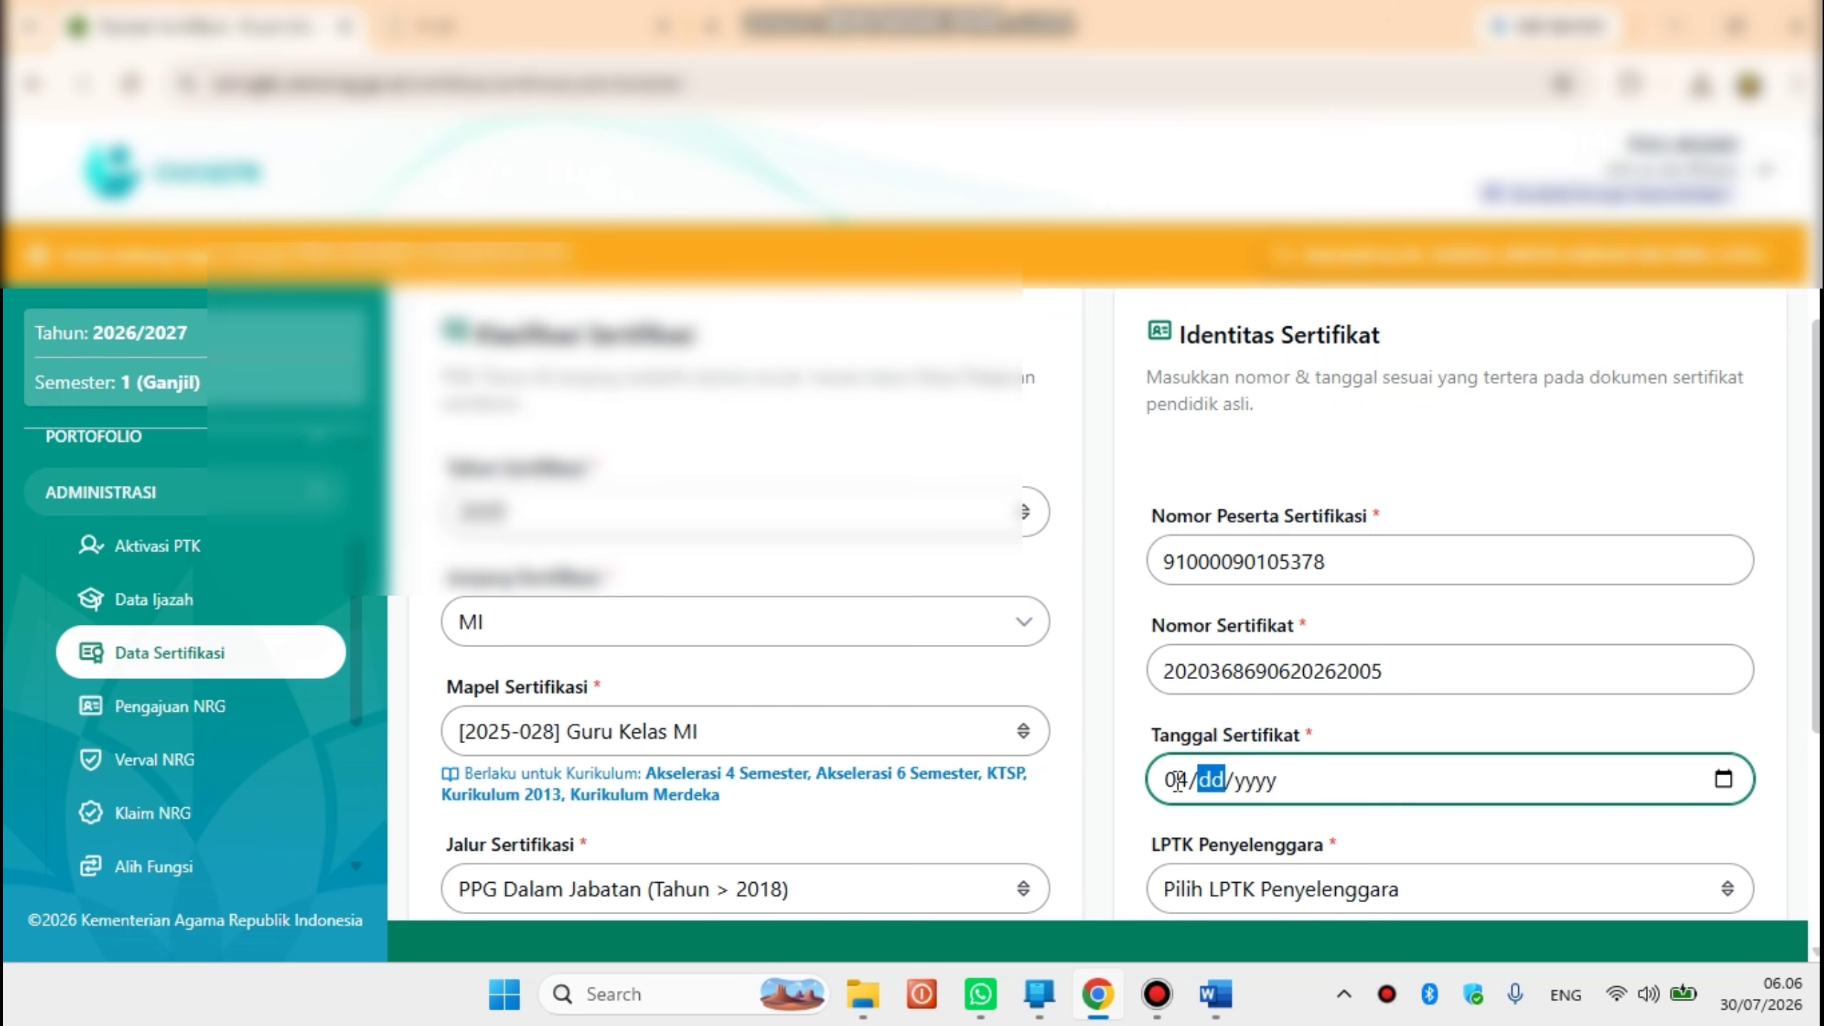
type("07/")
type("2")
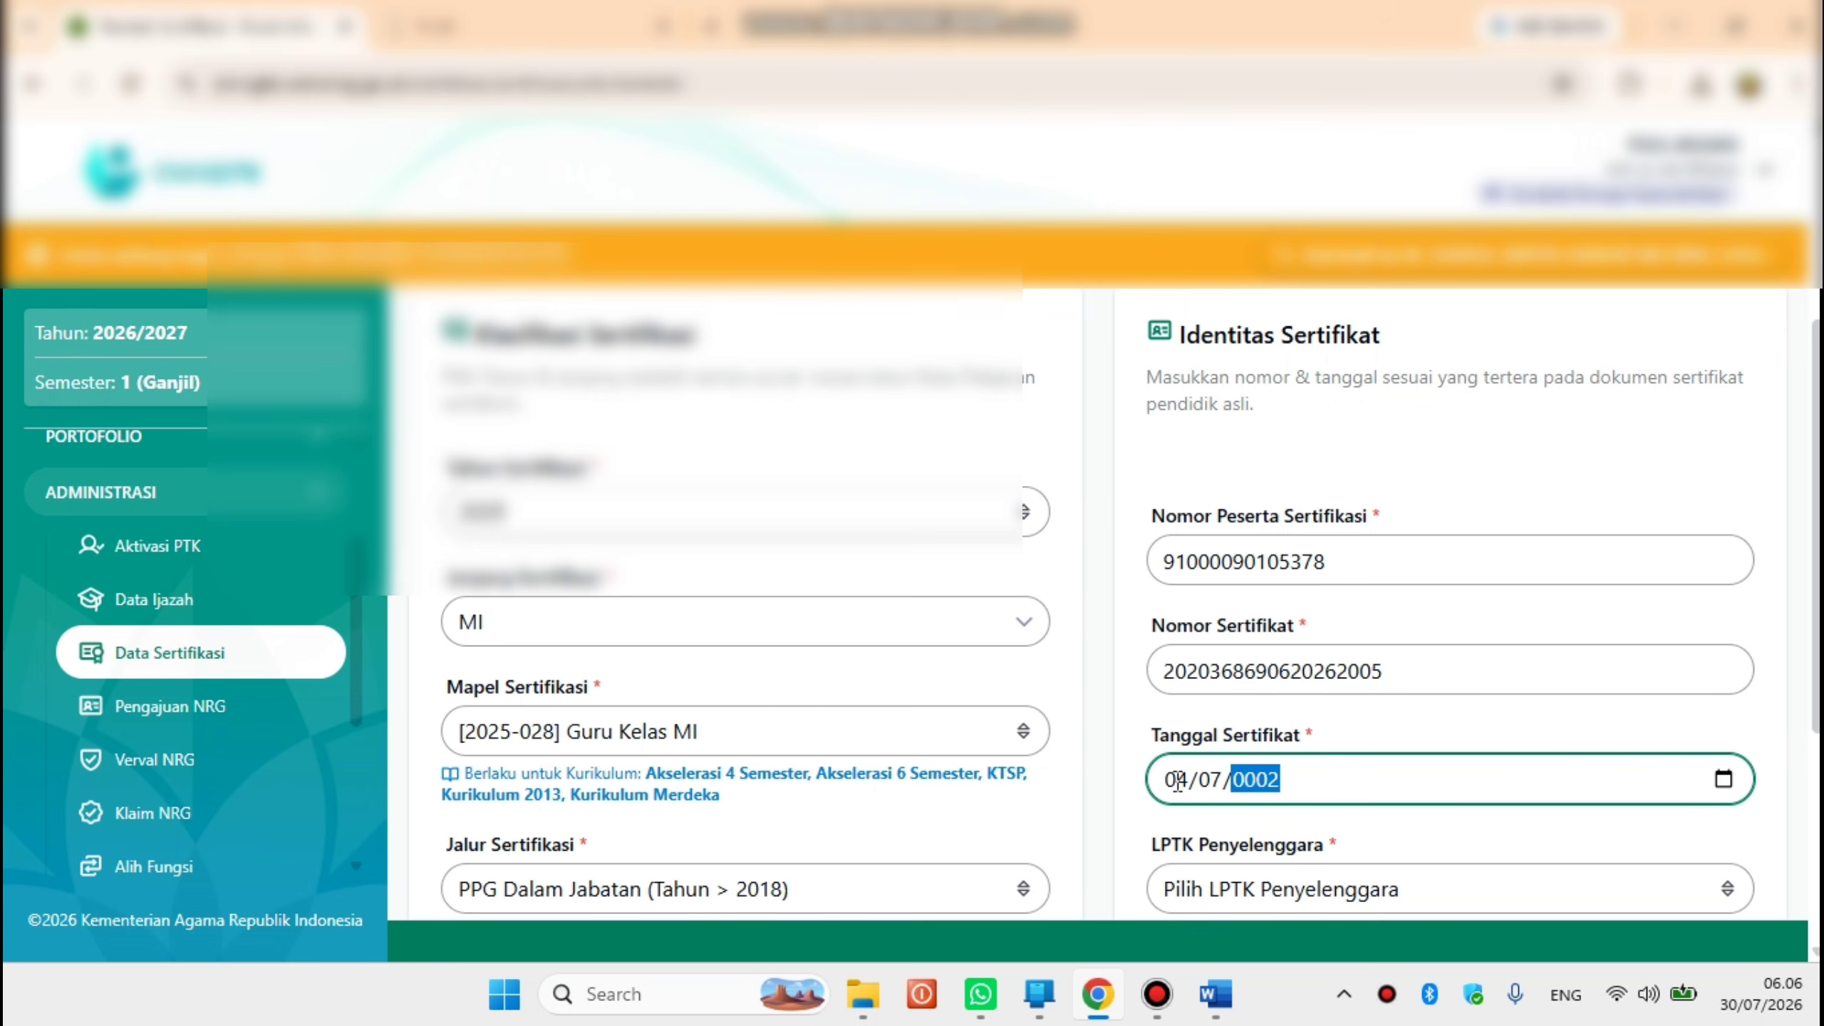
type("026")
- Copy the organizing institution's name from the Word document and select Institut Agama Islam Negeri Kerinci as LPTK Penyelenggara
left_click(1215, 994)
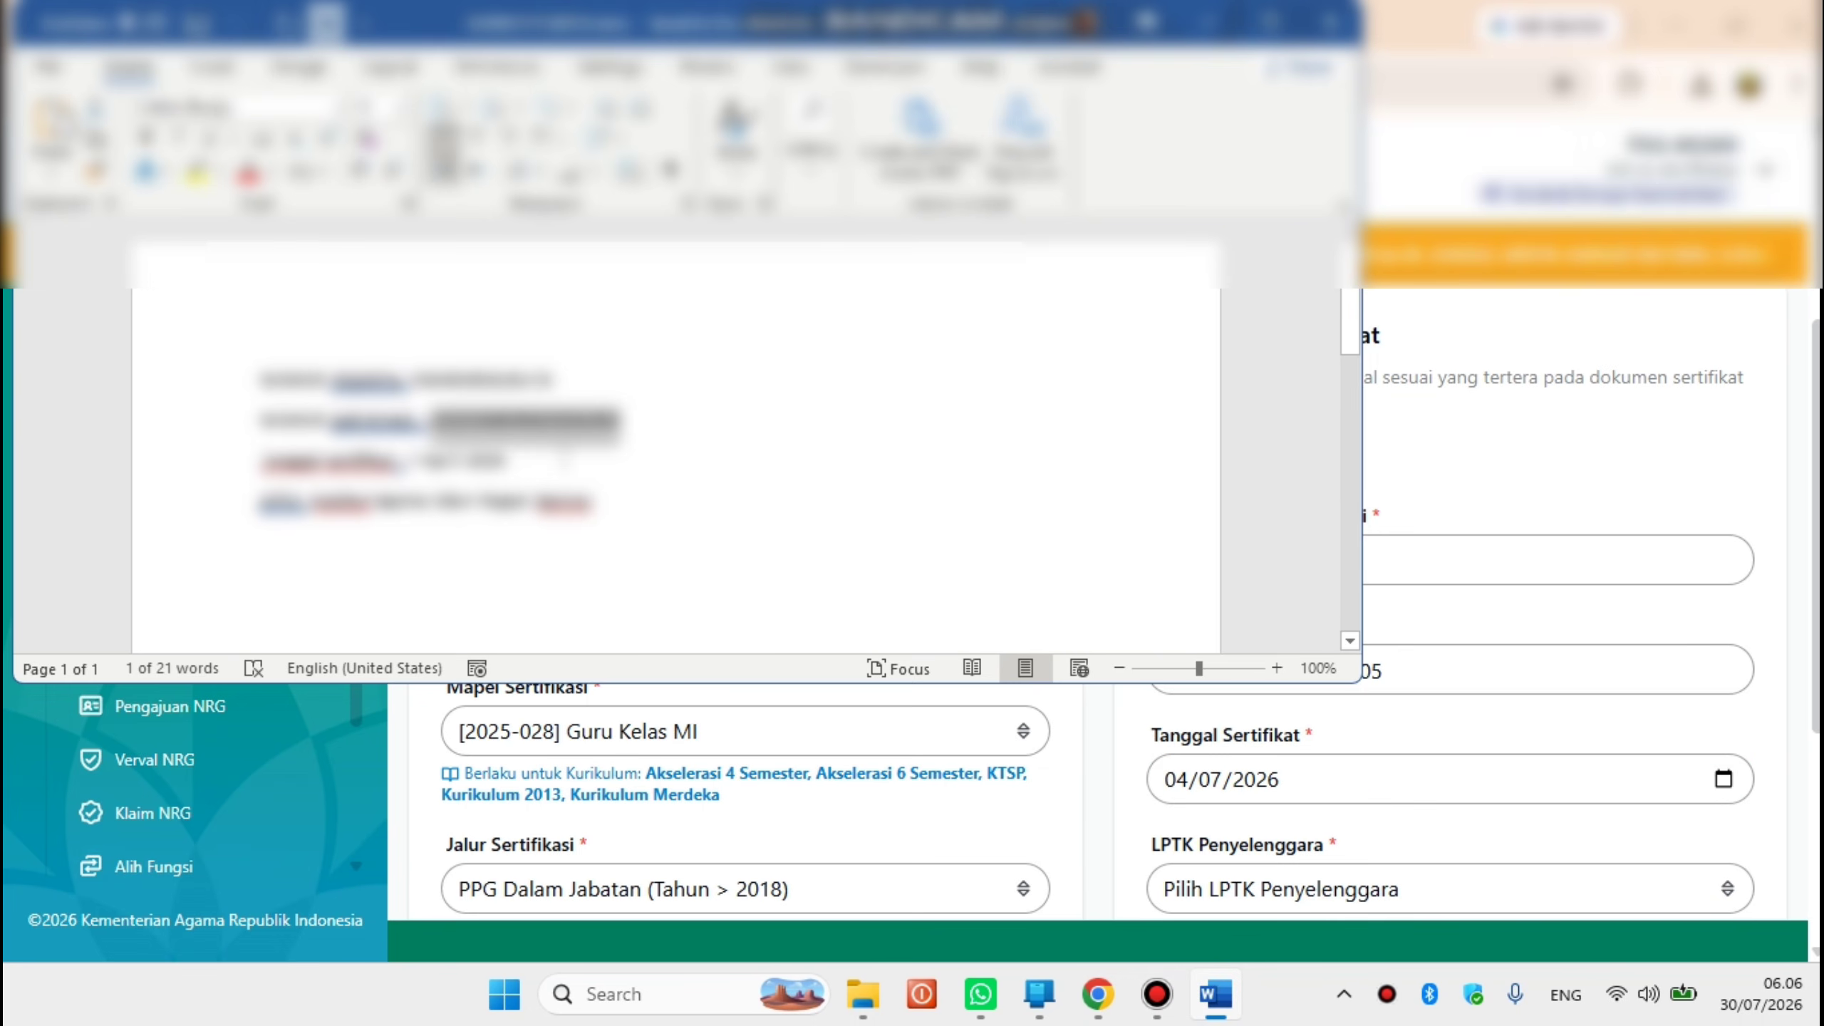
left_click(602, 503)
left_click_drag(603, 503, 312, 504)
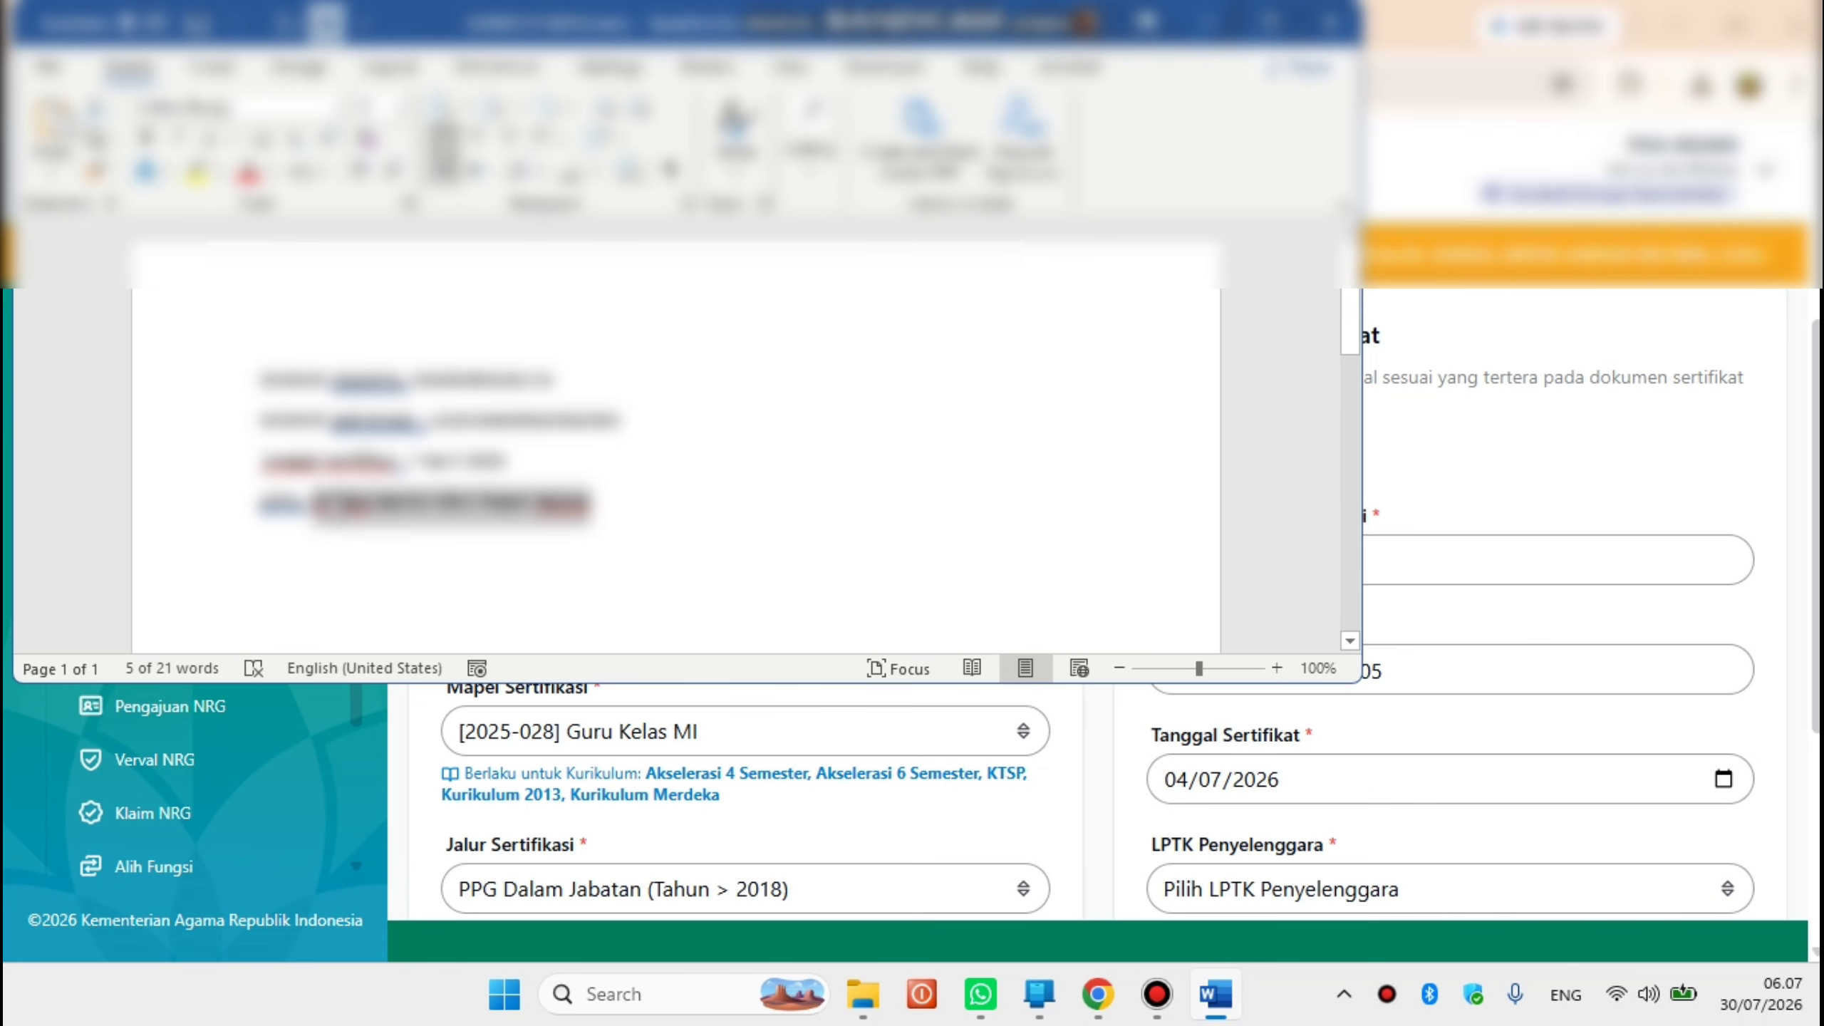
left_click(1123, 813)
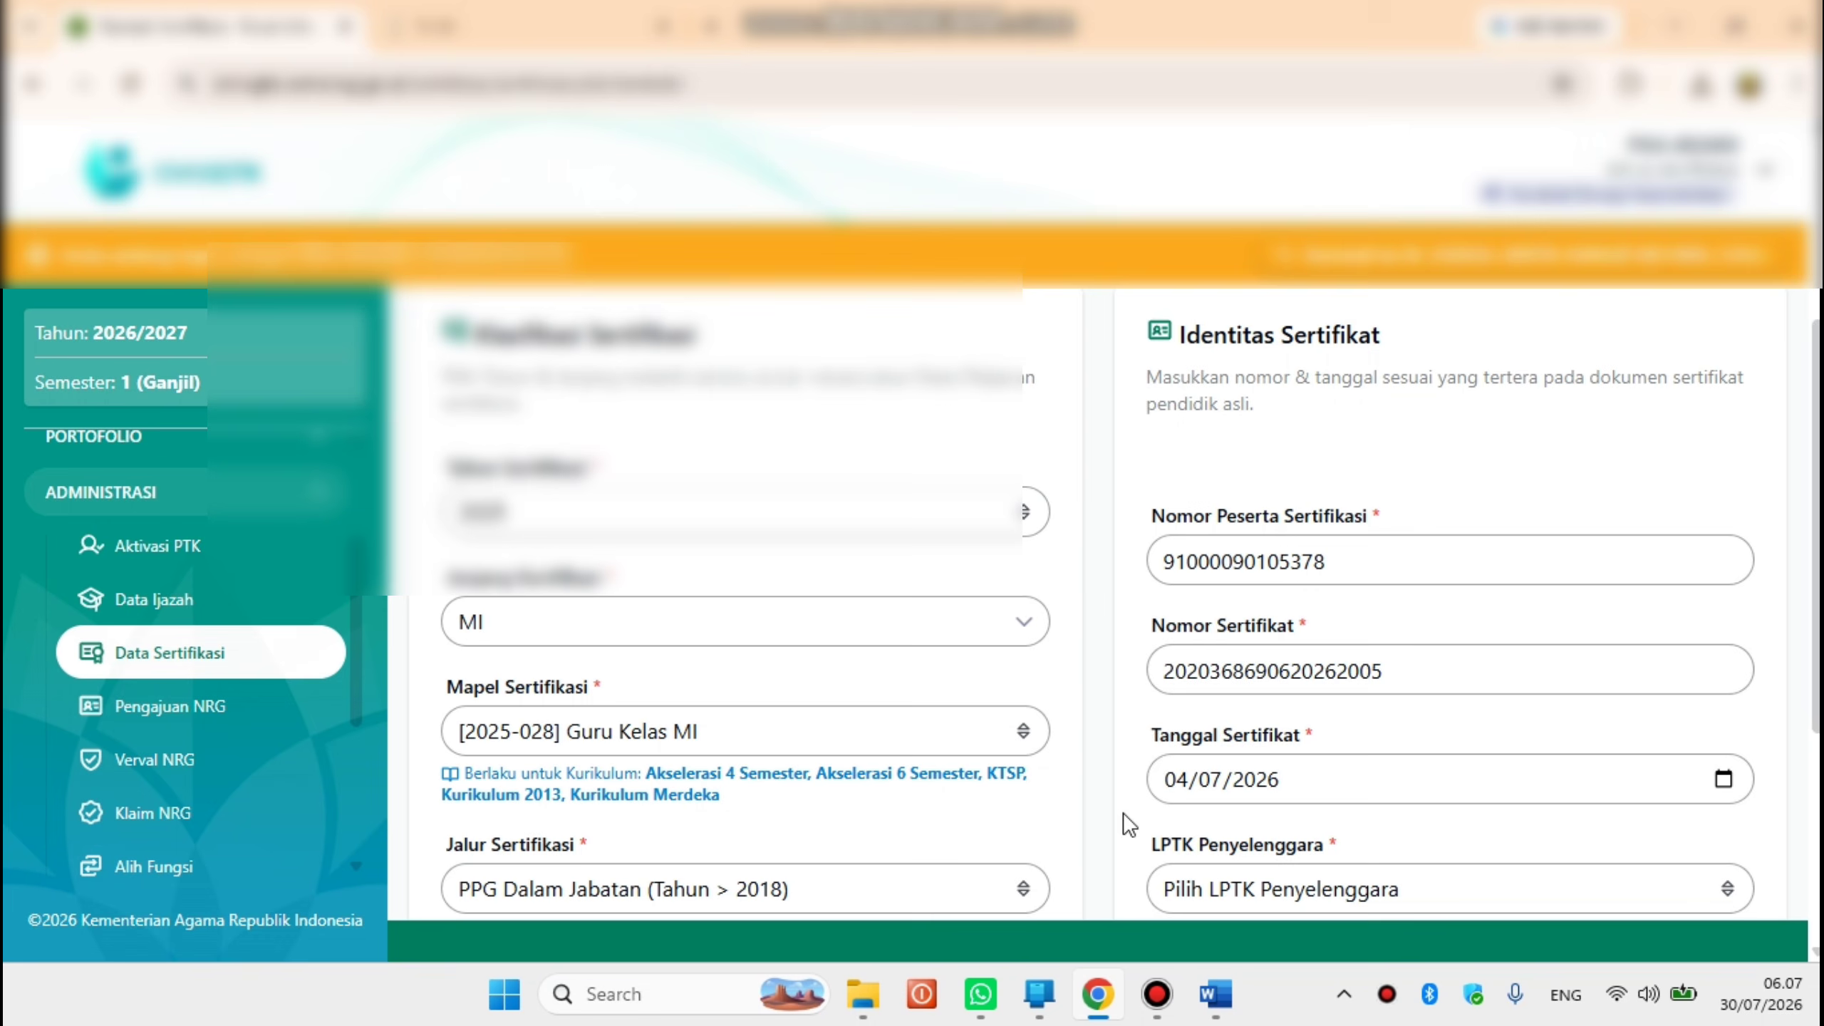
left_click(1267, 890)
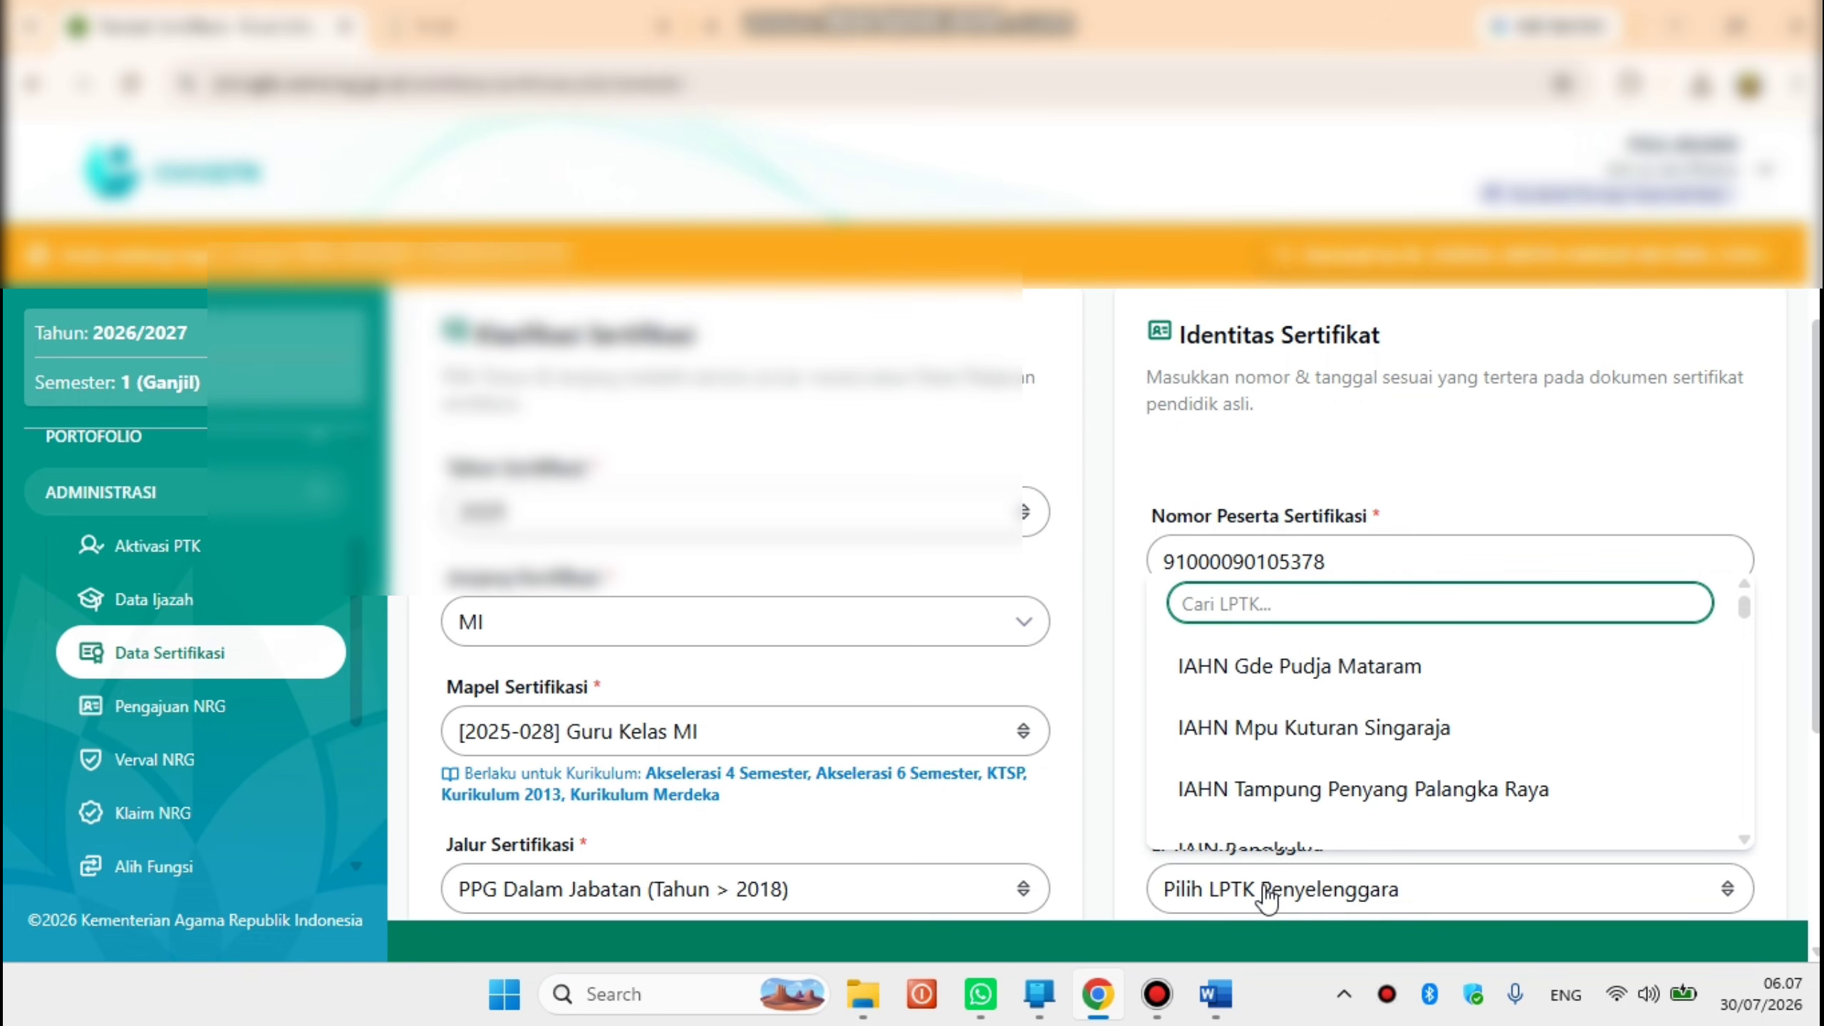
type("Institut Agama Islam Negeri Kerinci")
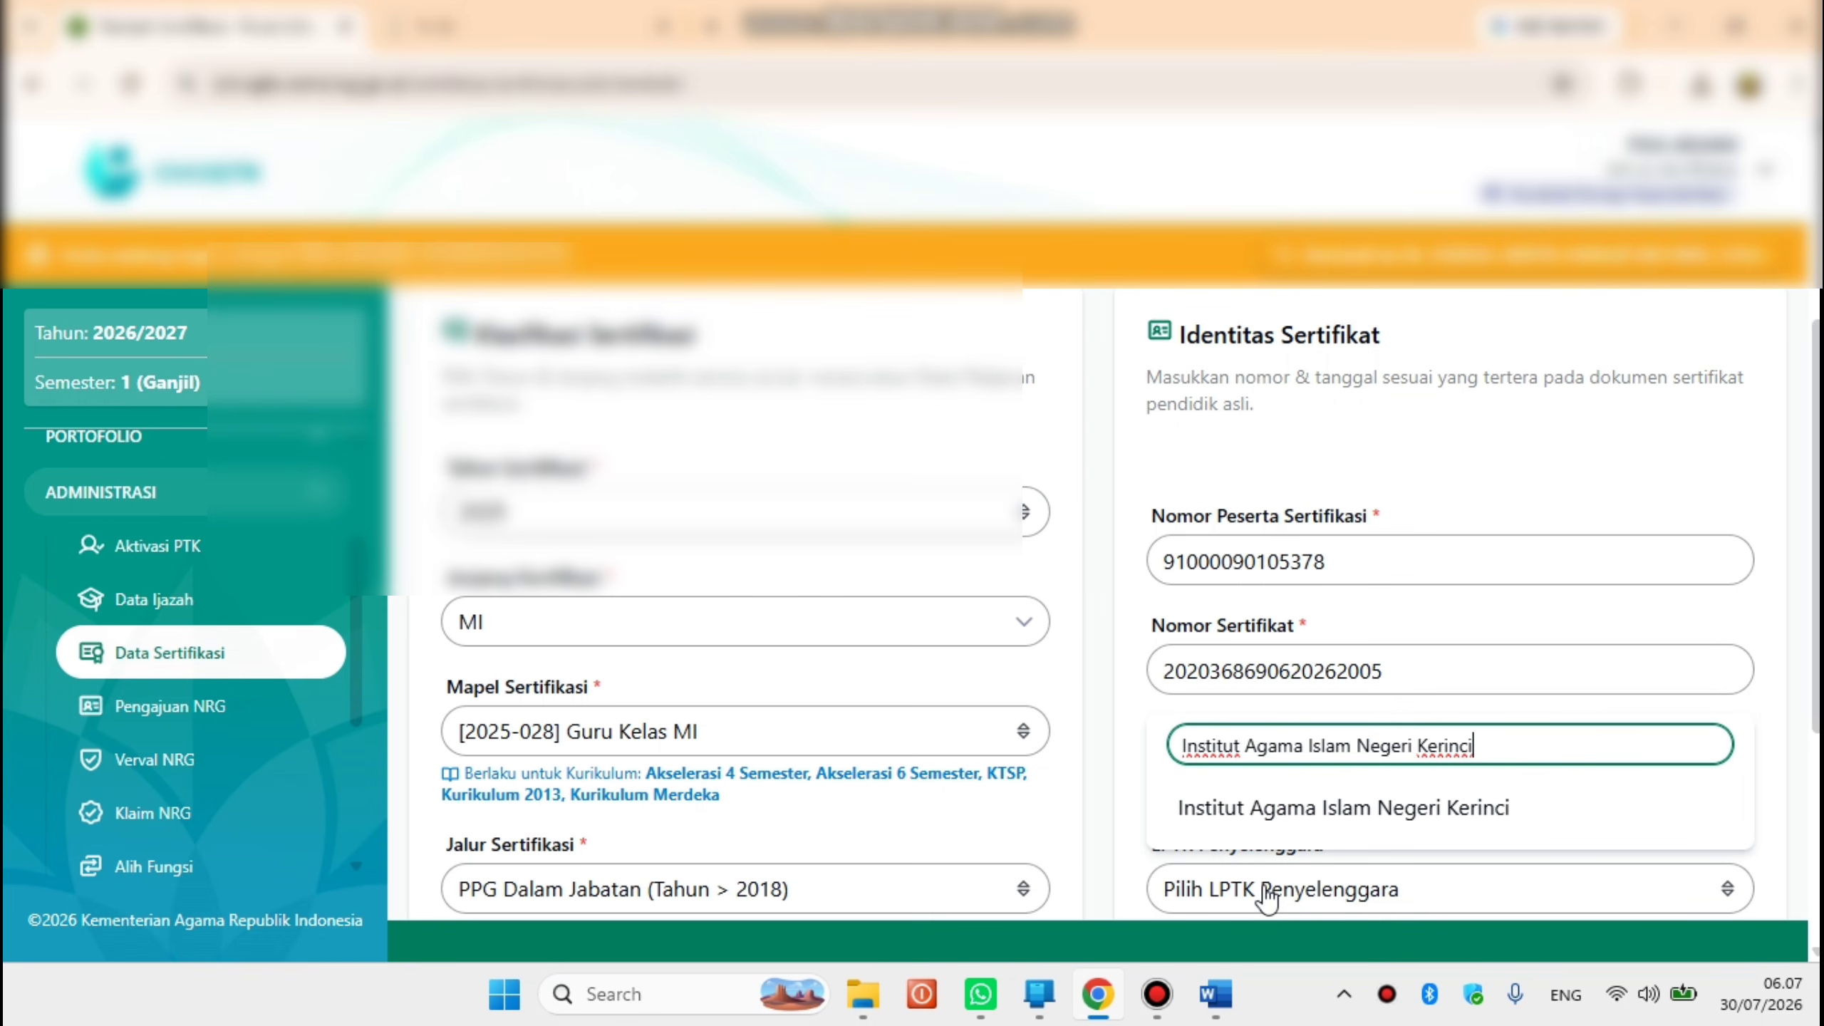
left_click(1268, 820)
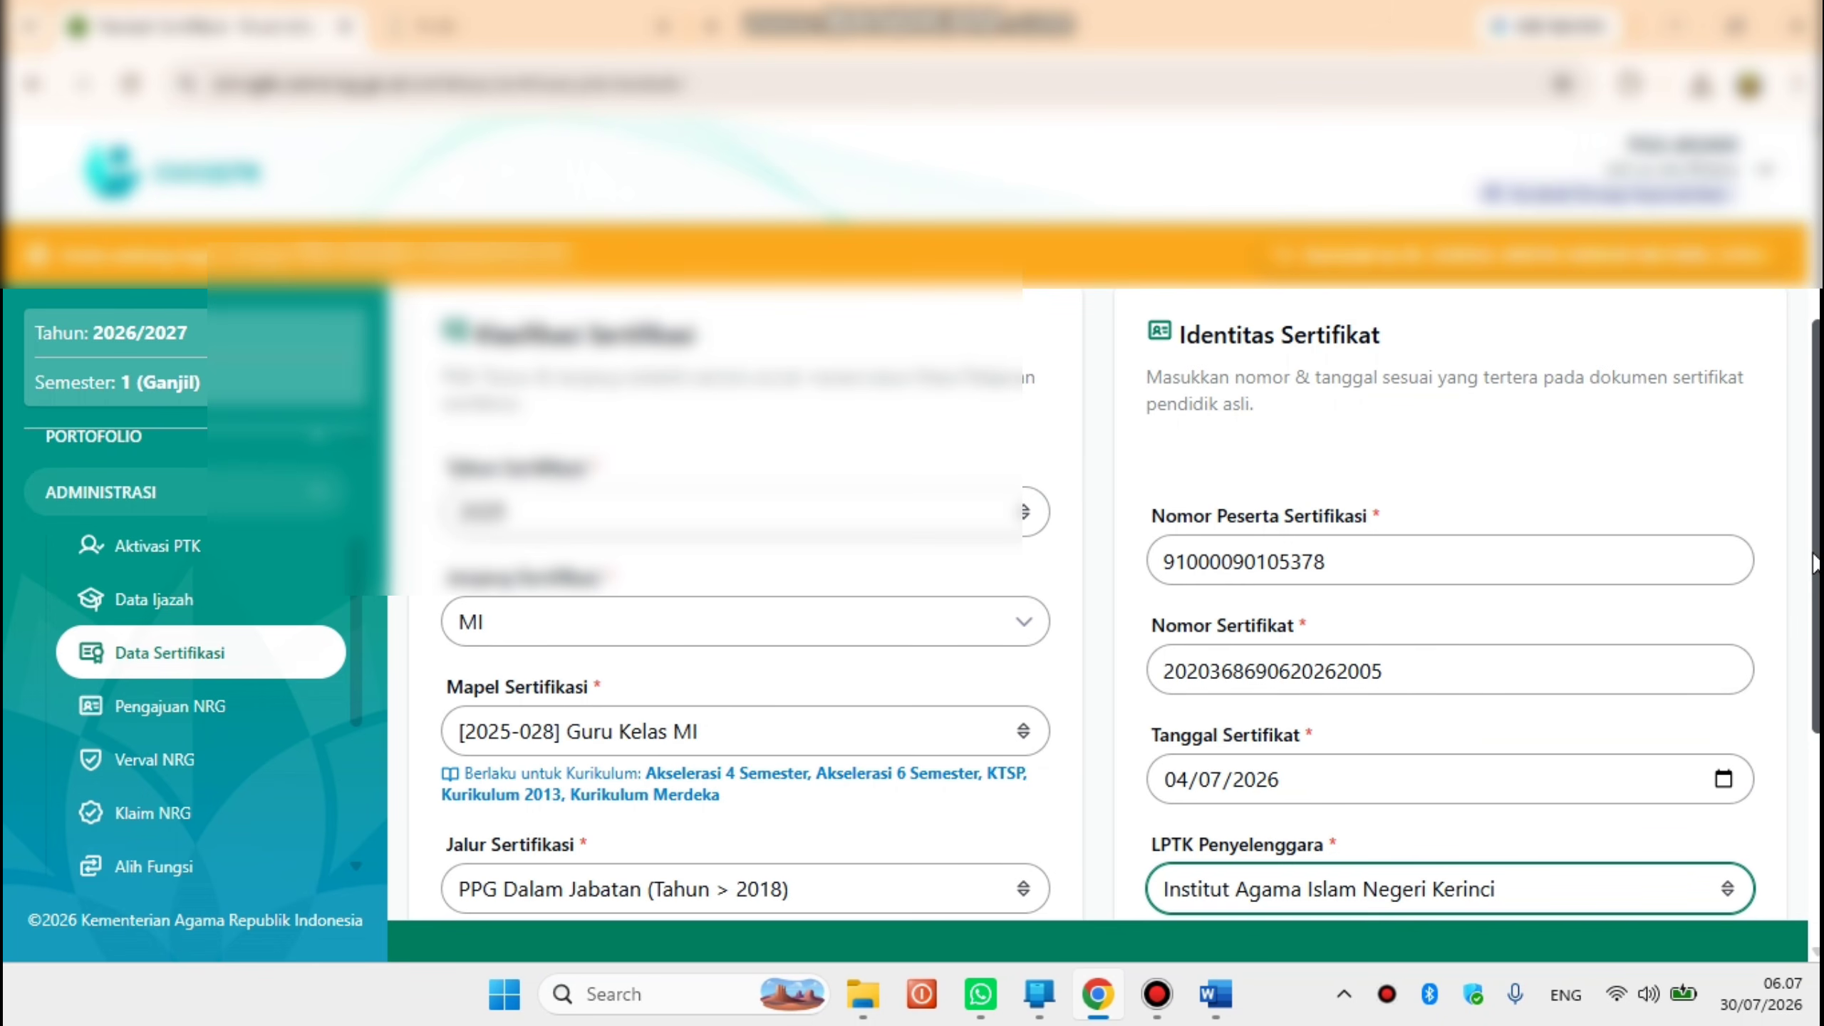
- Attach the teacher's educator certificate PDF as the Sertifikasi Pendidik document
left_click_drag(1816, 561, 1783, 824)
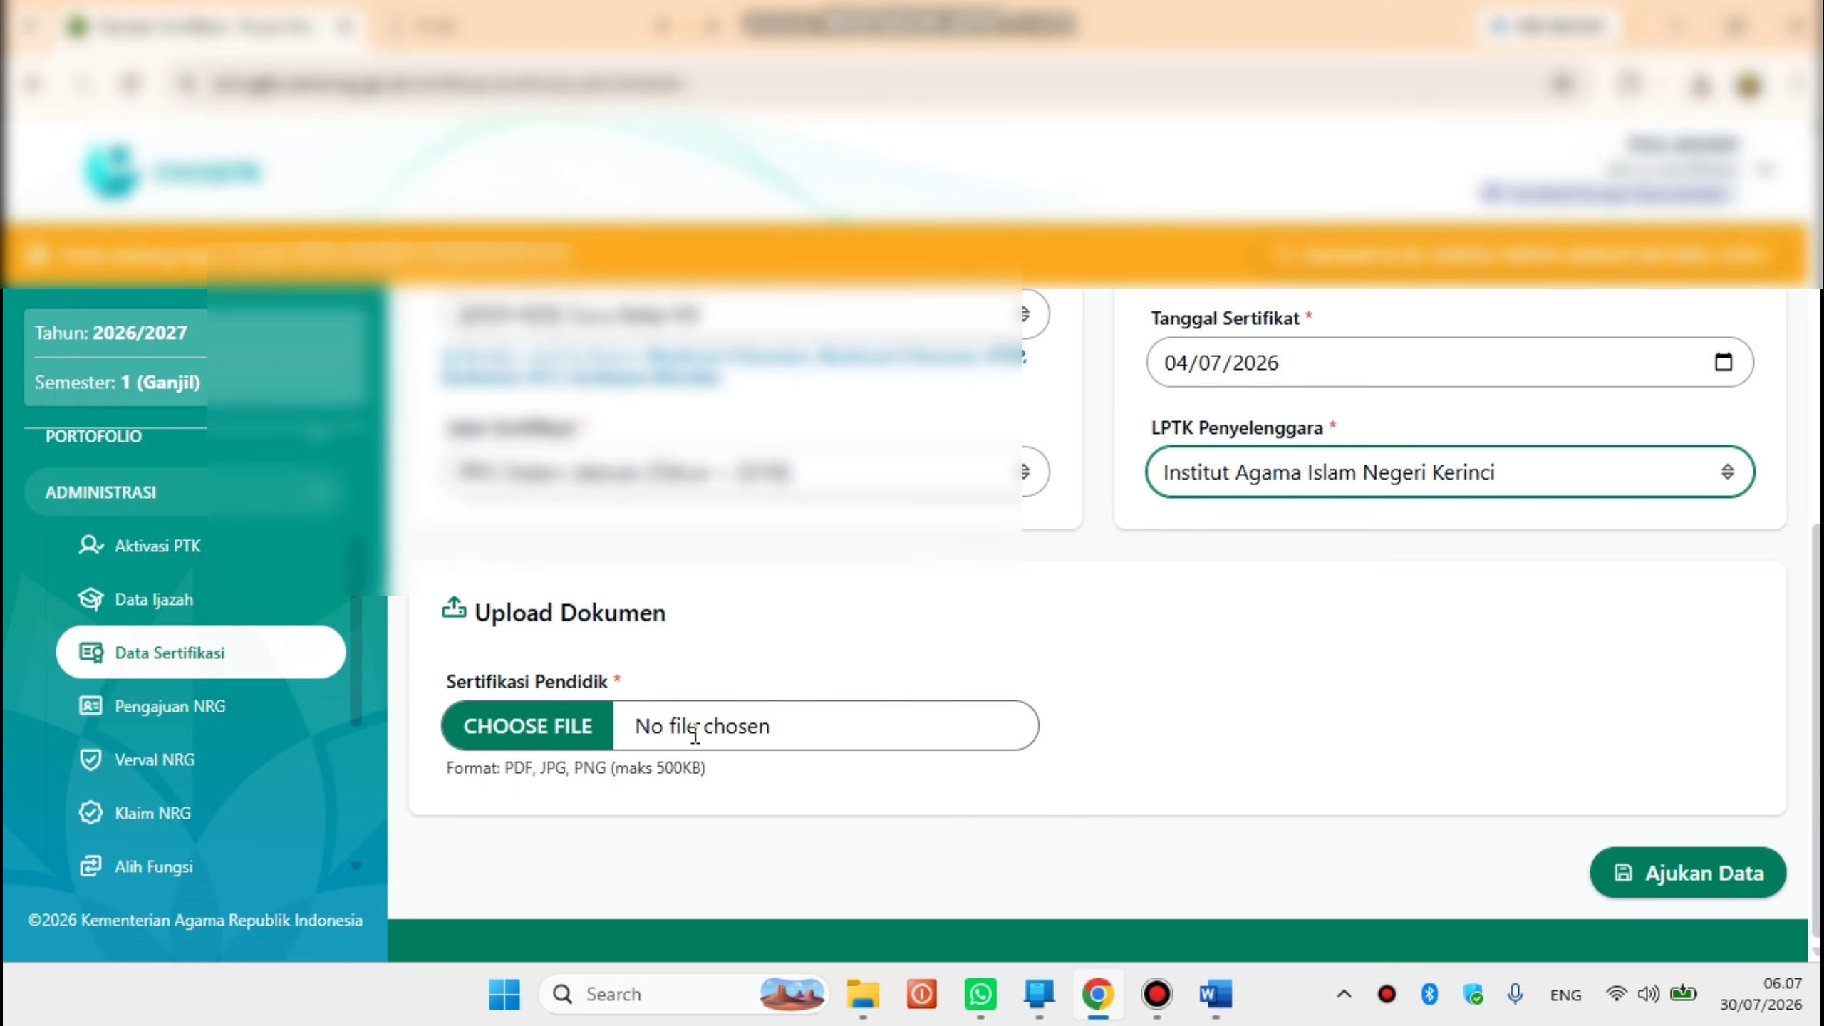
left_click(653, 724)
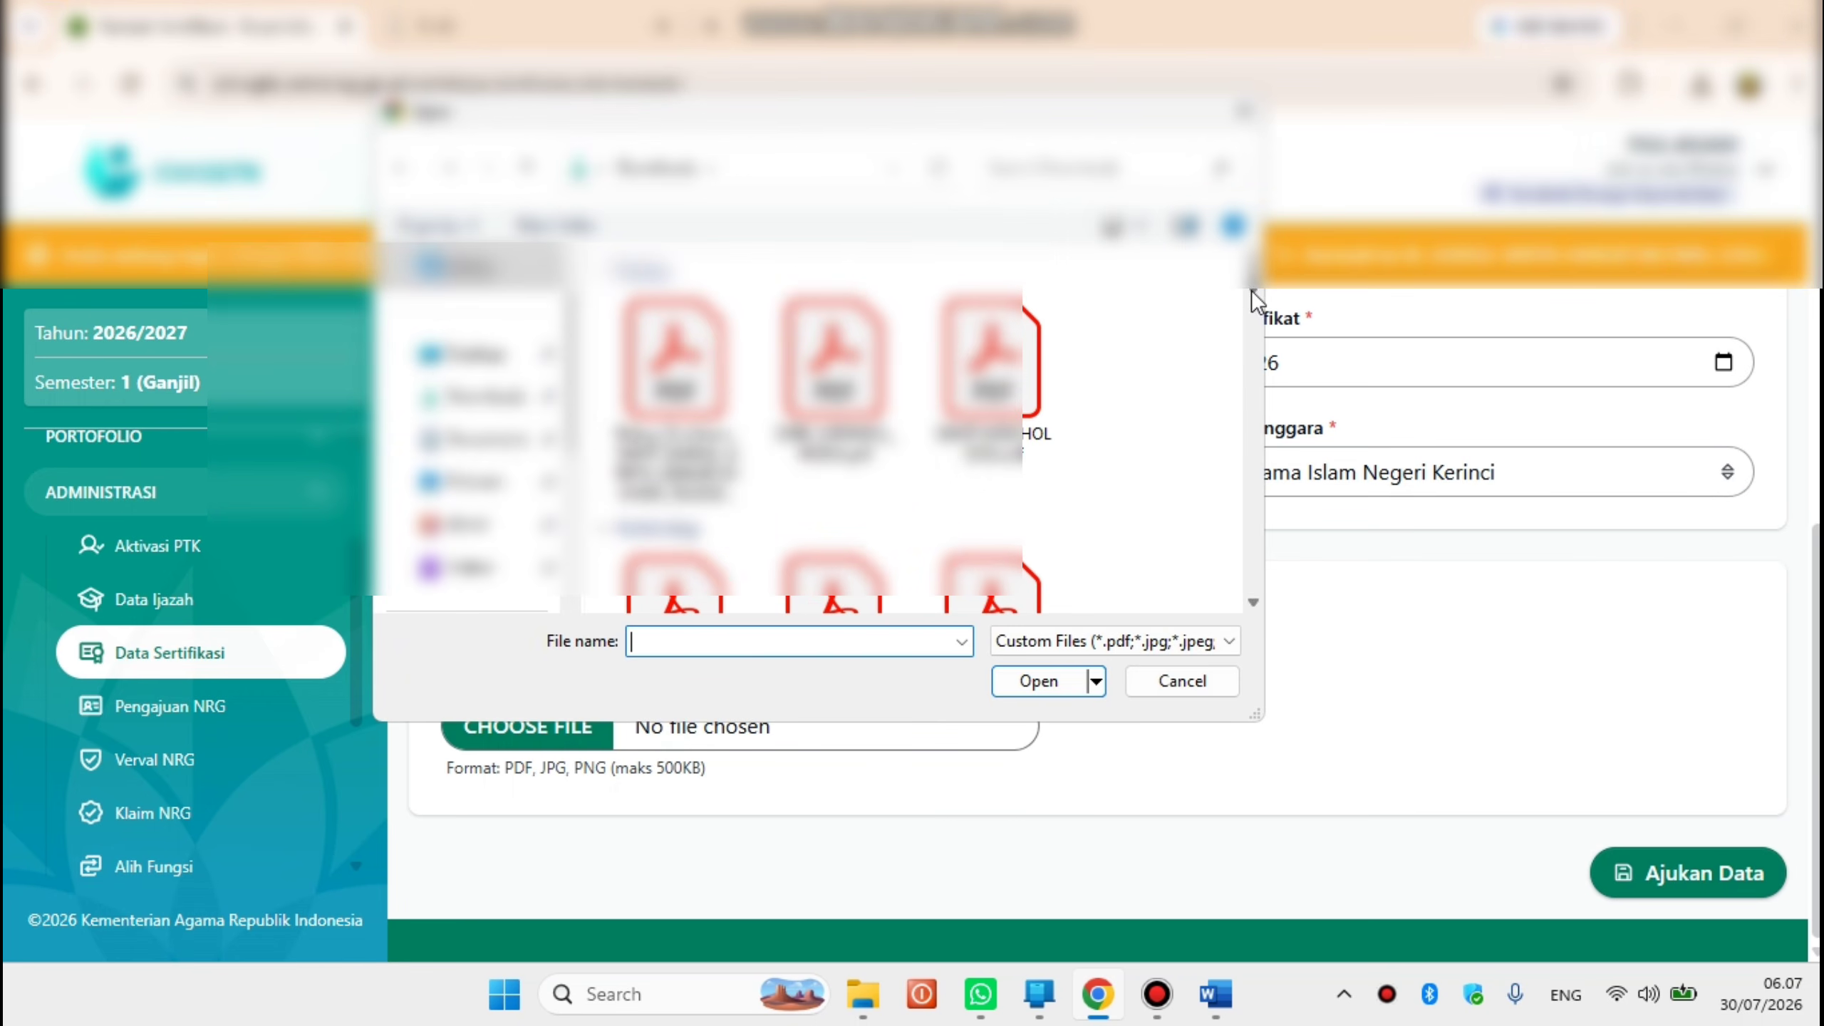
left_click(1253, 601)
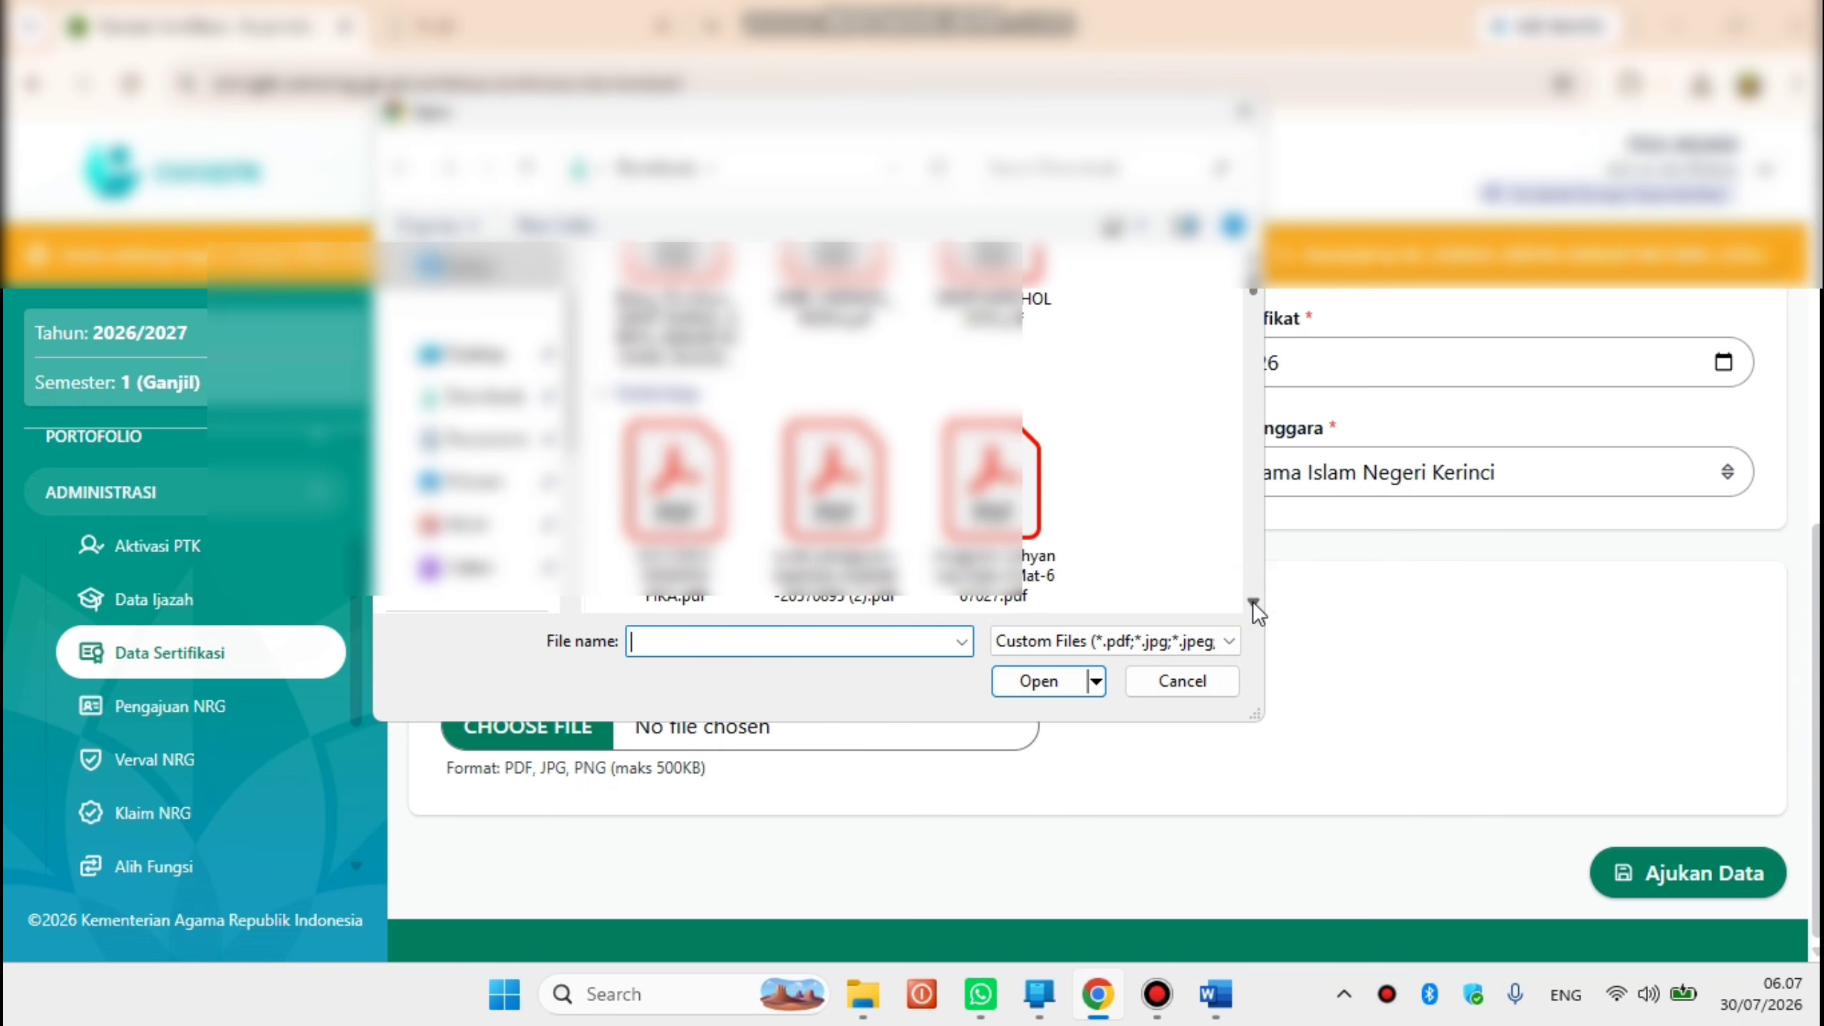
left_click(1254, 602)
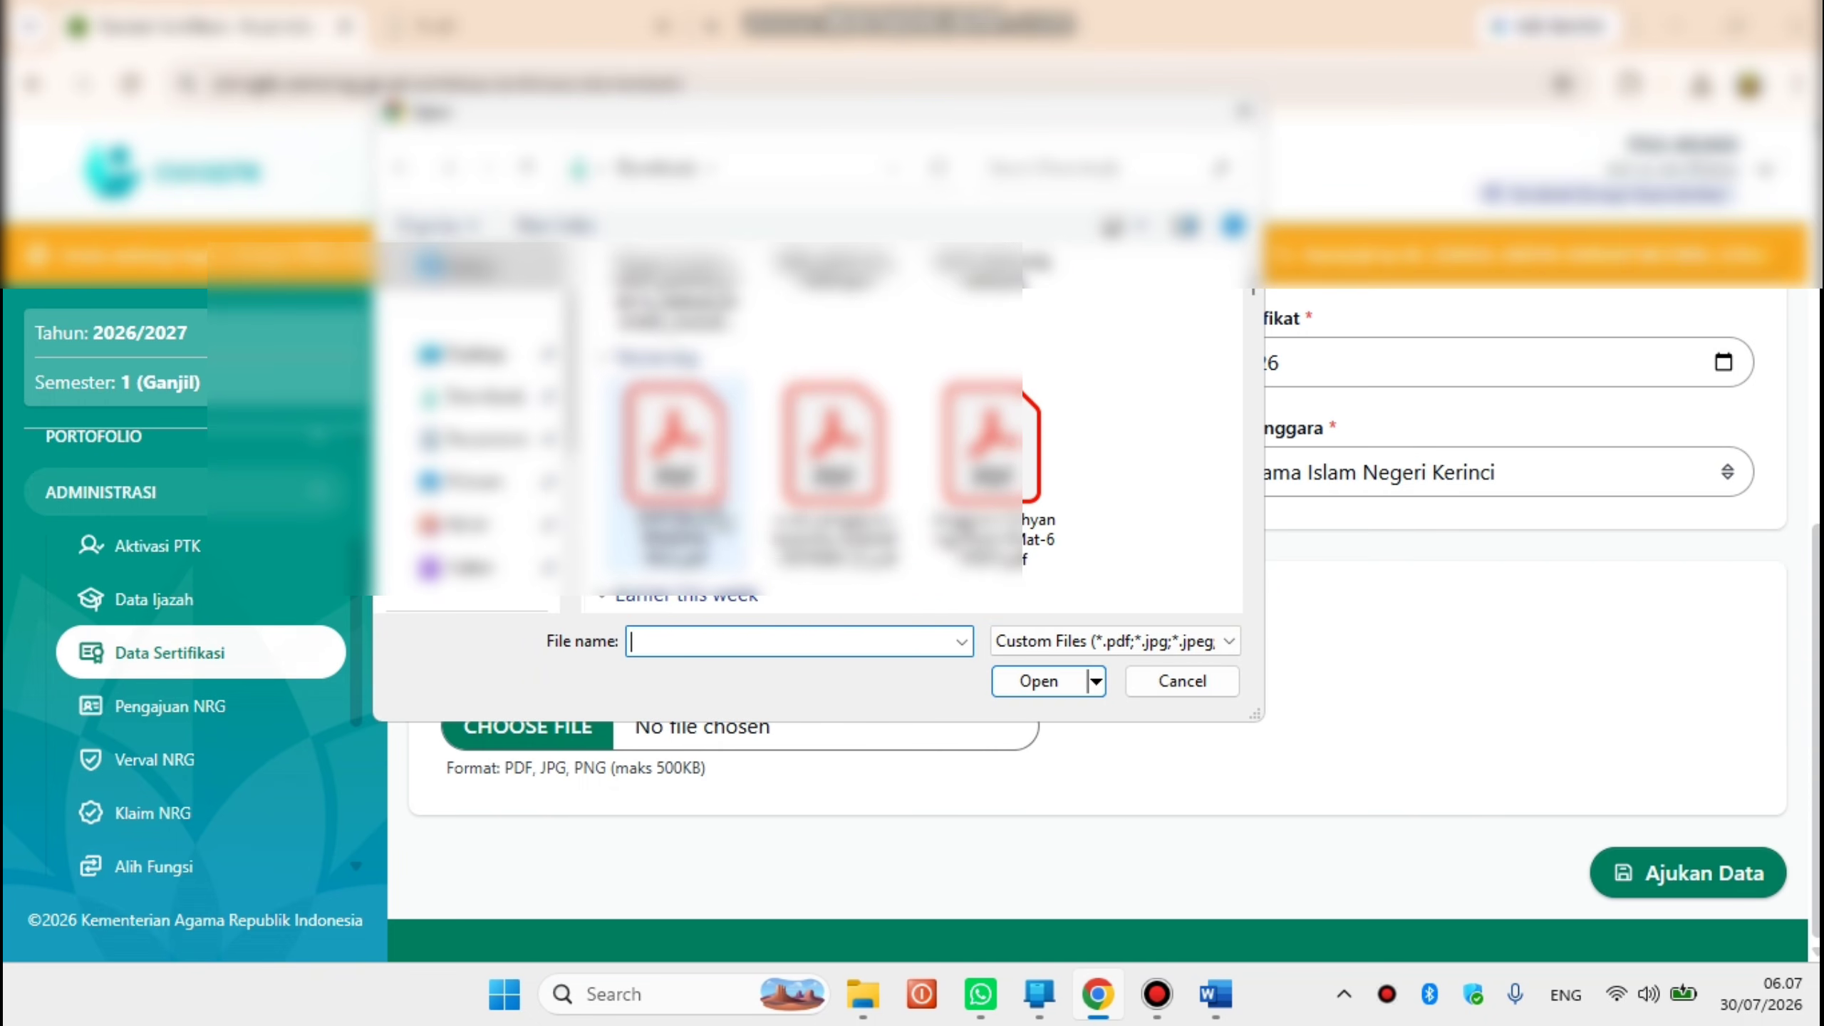
left_click(712, 514)
left_click(1077, 680)
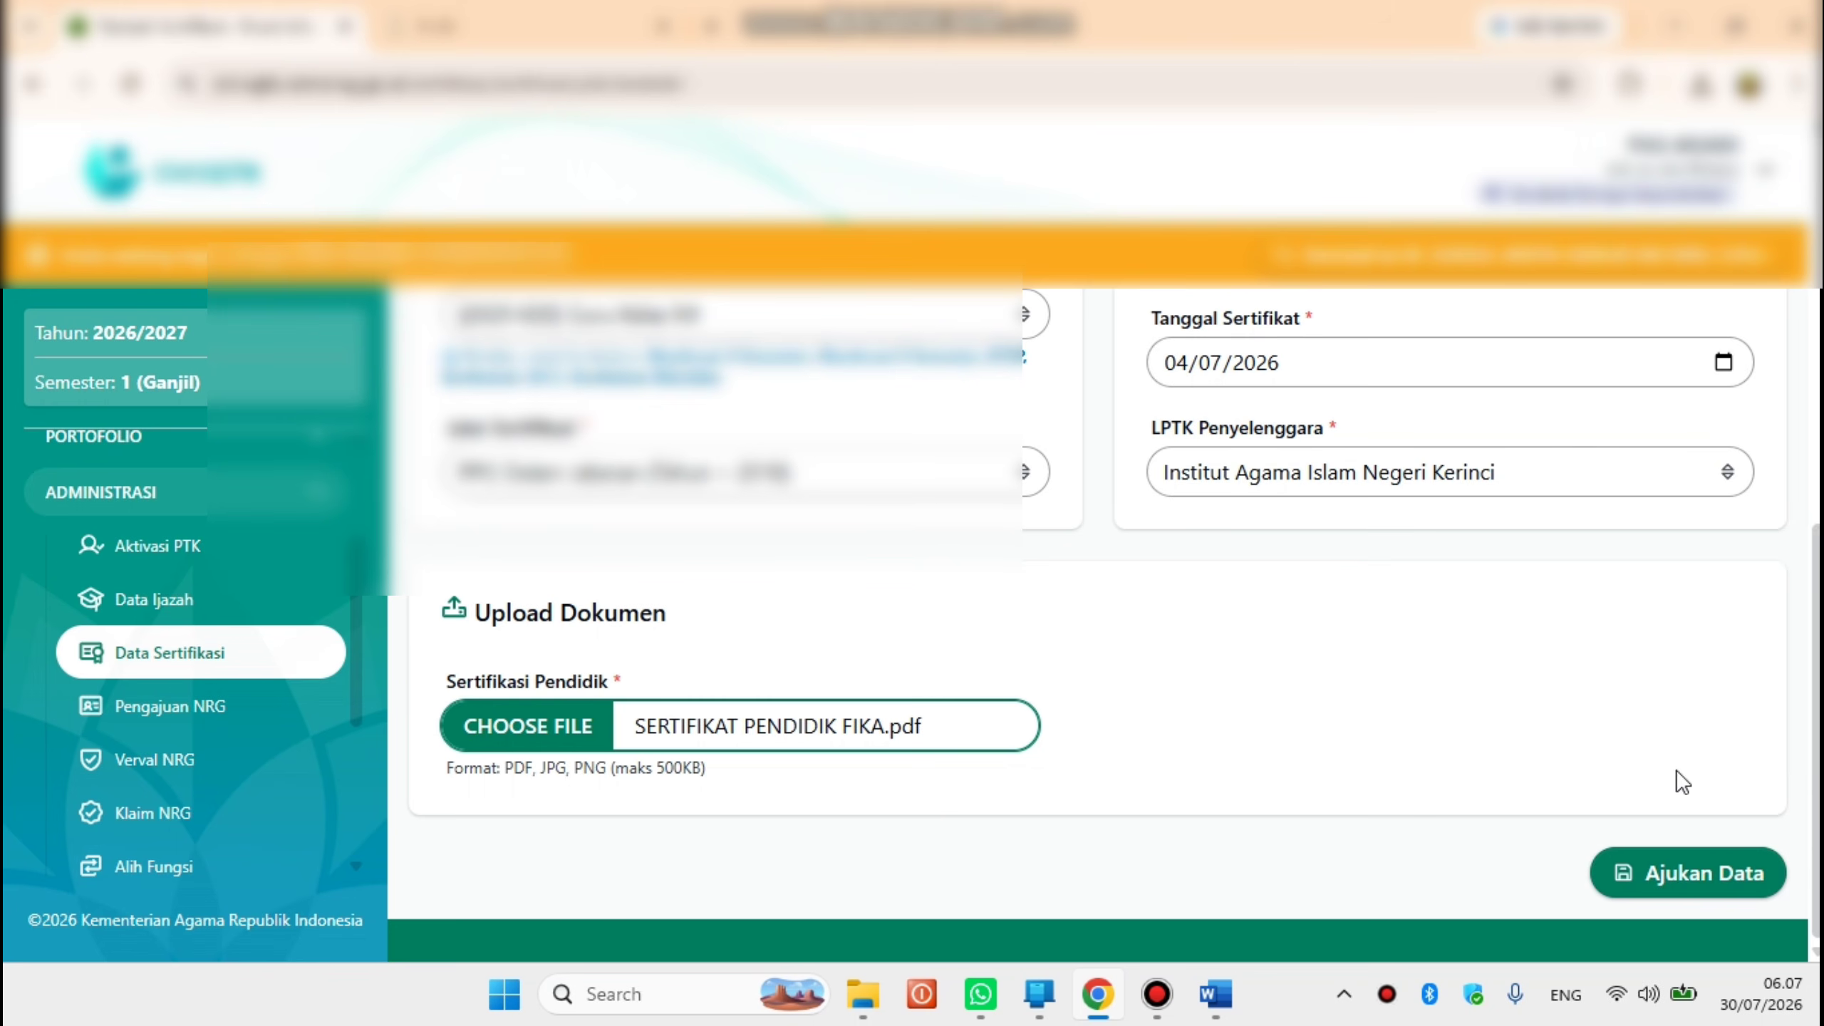
- Submit the certification data, confirm the submission, and view its entry in the certification submission history
left_click(1701, 888)
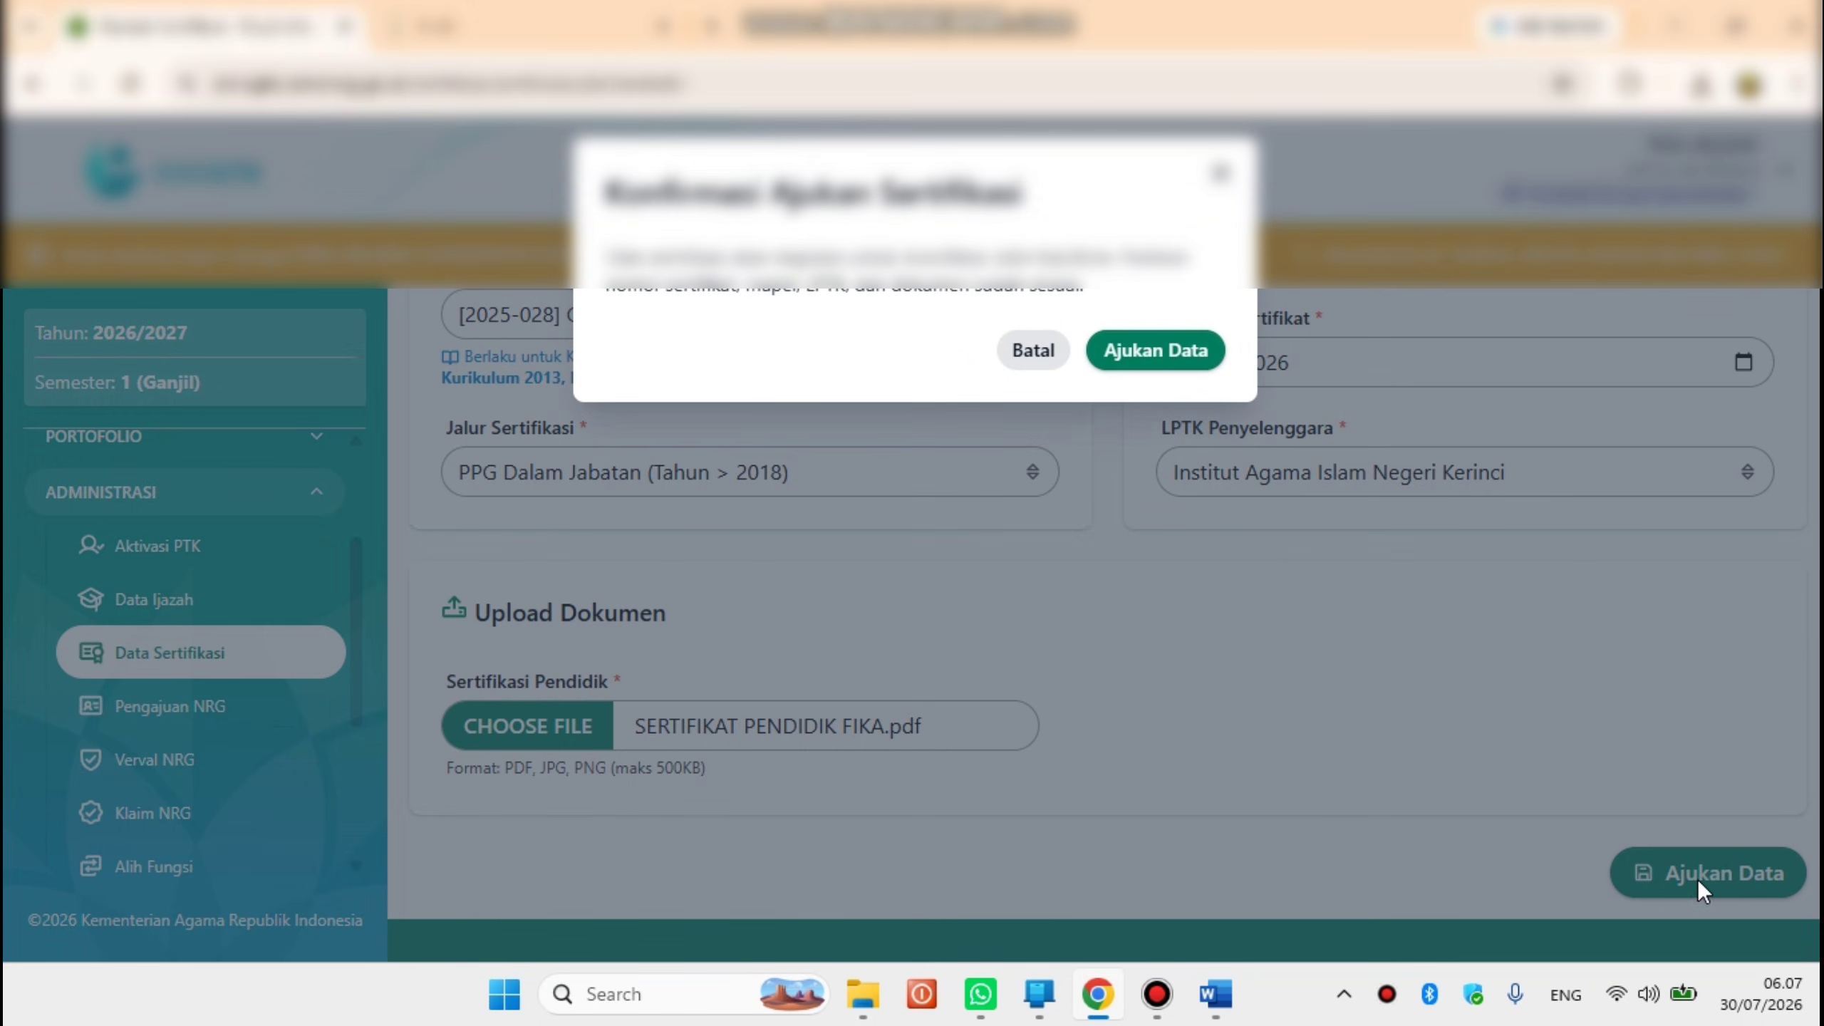
left_click(1175, 352)
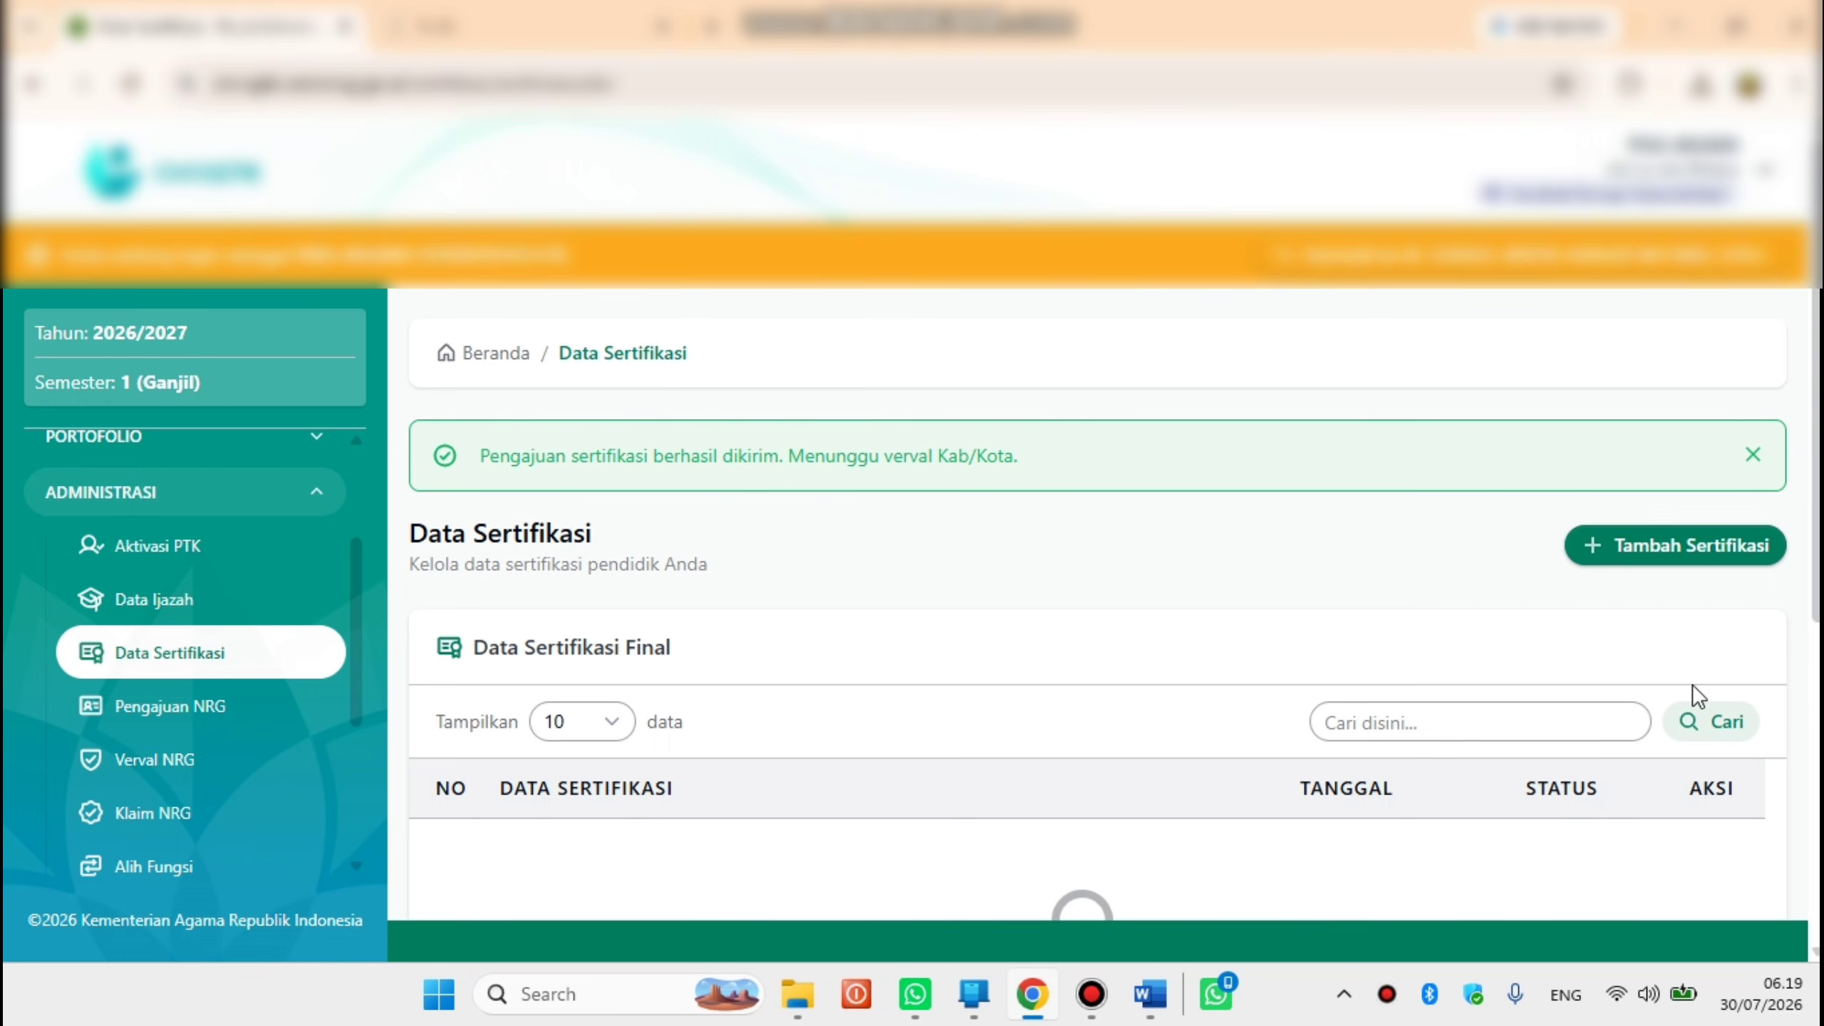
left_click_drag(1819, 477, 1813, 855)
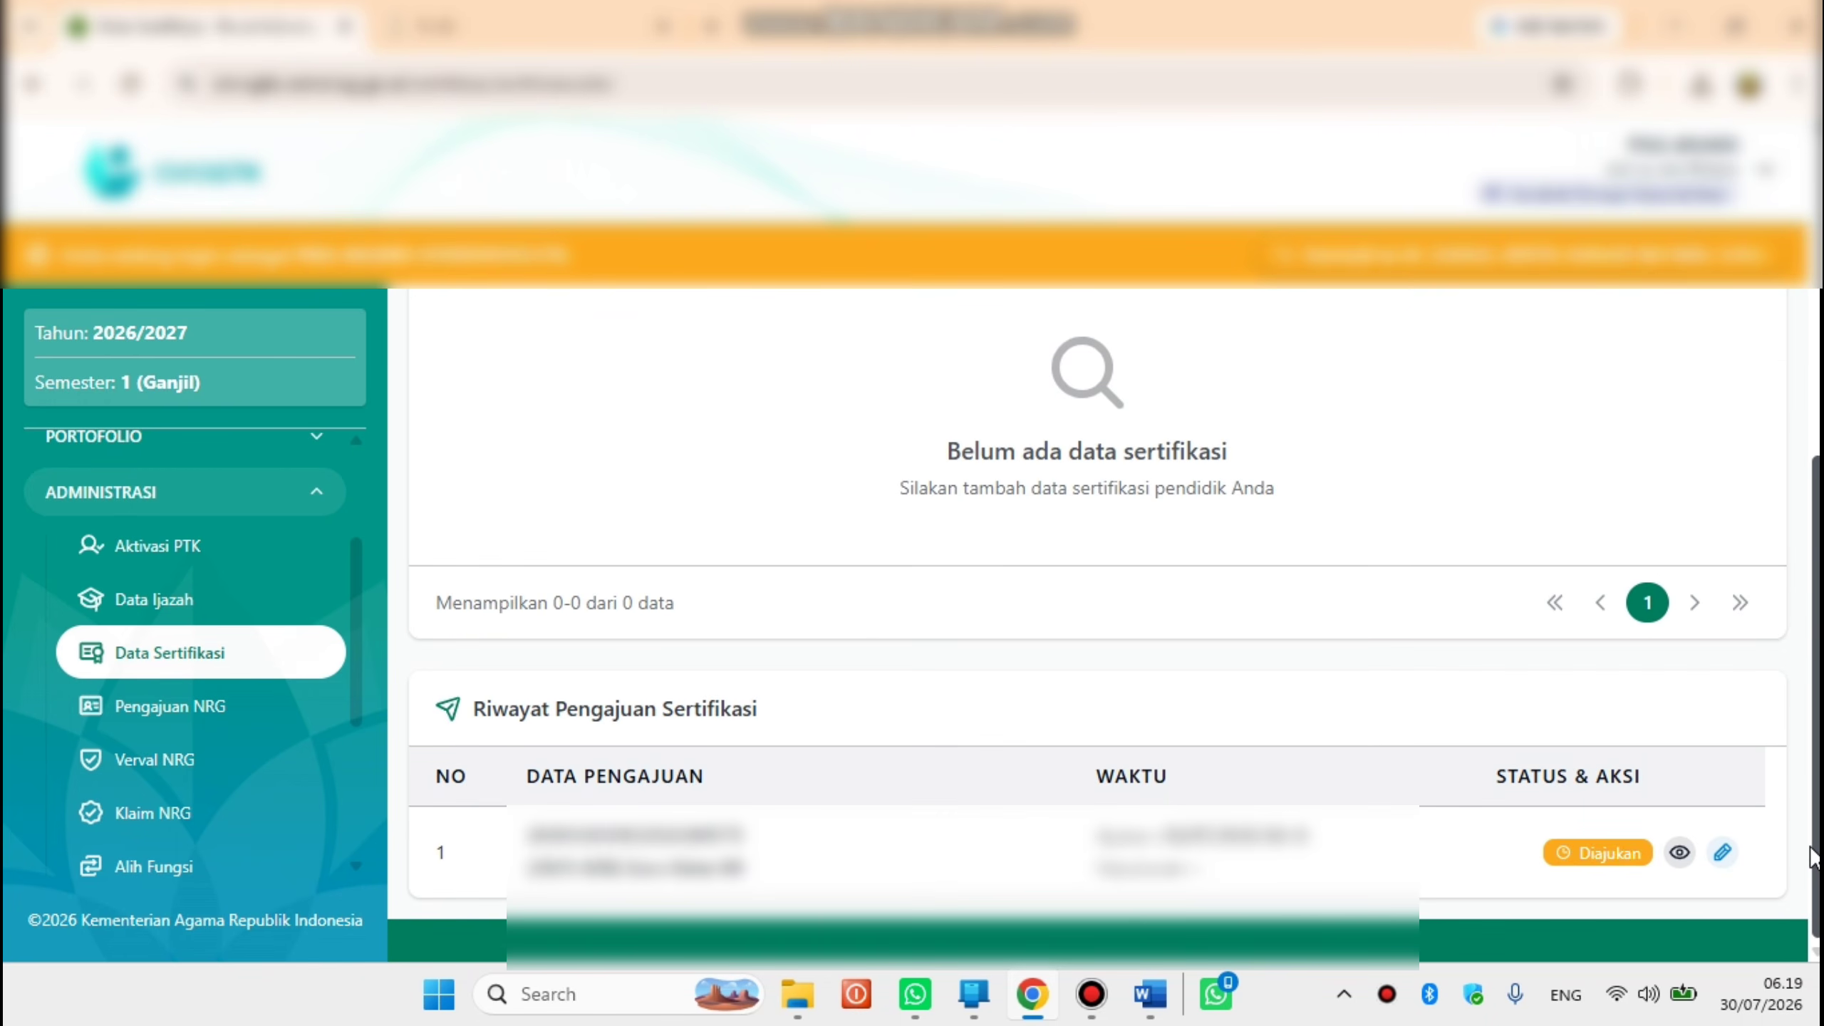